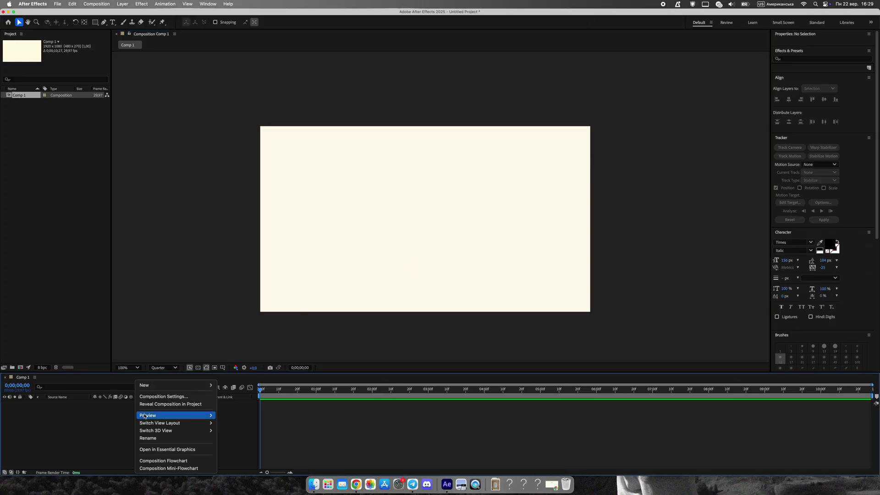
Create a yellow solid at composition size and apply the Grid effect to it
mouse_move(183, 386)
left_click(243, 396)
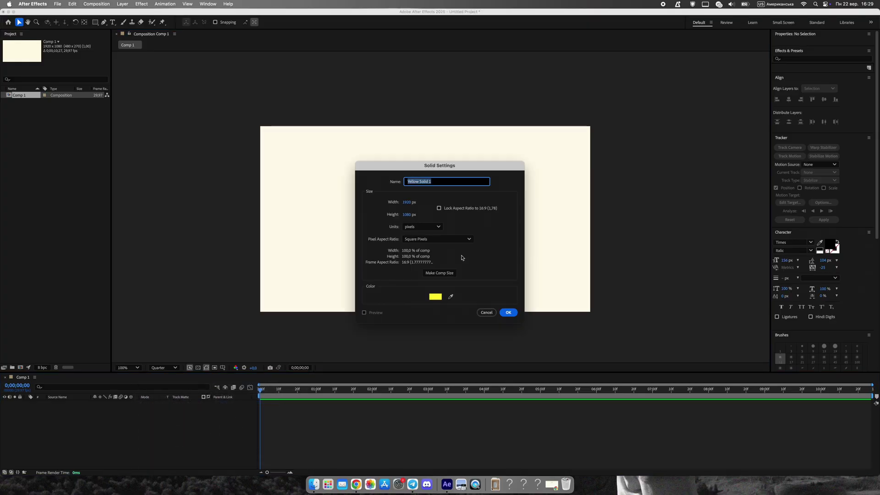
left_click(506, 313)
left_click(808, 98)
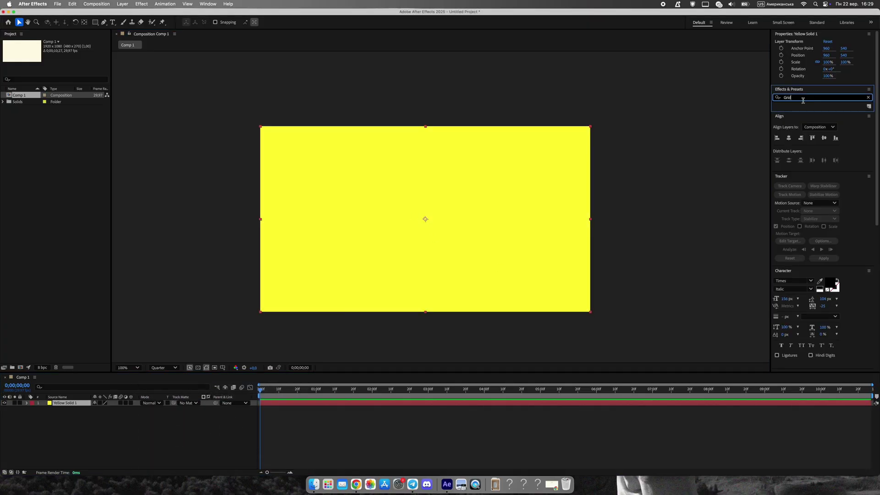
left_click_drag(783, 172, 439, 204)
Set the grid line color to black, 000000
left_click(133, 182)
type("000000")
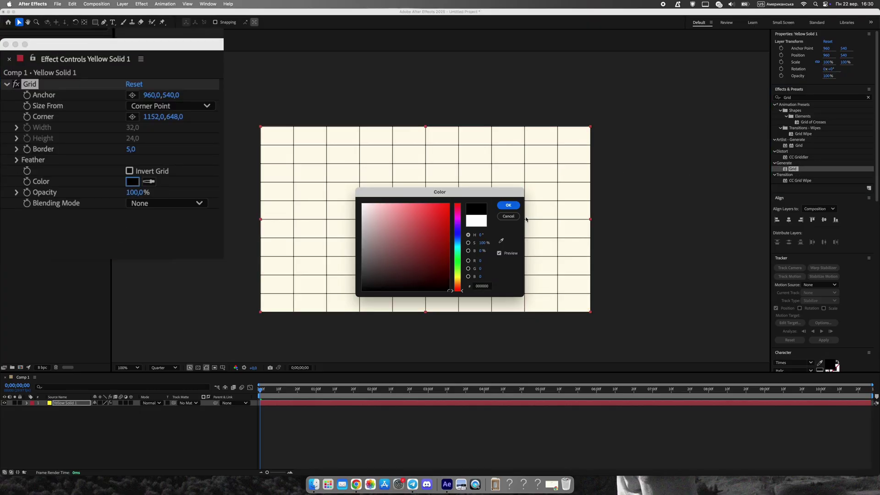
key("Return")
Size the grid by Width Slider with a width of about 97.5 and set the preview resolution to Full
left_click(174, 105)
left_click(160, 132)
left_click_drag(60, 150, 132, 178)
scroll(340, 189, "up", 1)
scroll(339, 188, "down", 1)
left_click(164, 367)
left_click(164, 384)
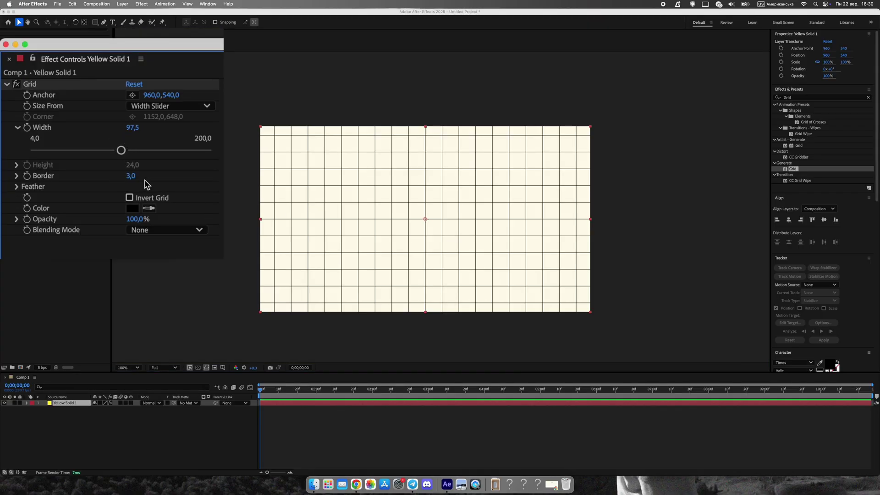
Set the grid's border thickness to 2
left_click(131, 176)
type("2")
key("Return")
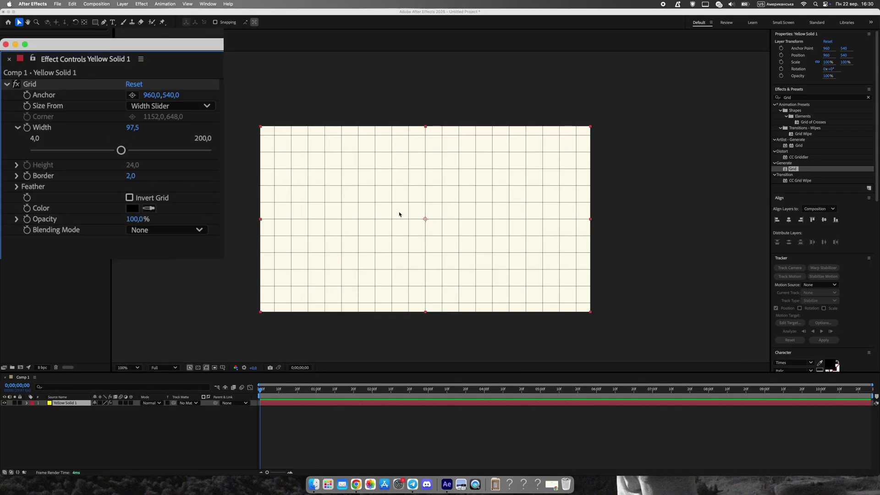
Find the Roughen Edges effect and apply it to the grid solid
left_click(868, 97)
left_click(837, 97)
type("rough")
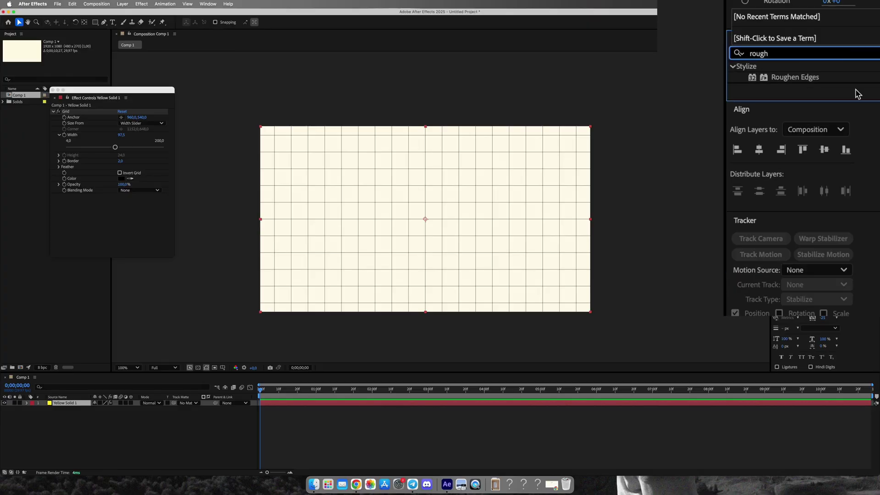
left_click_drag(810, 77, 150, 223)
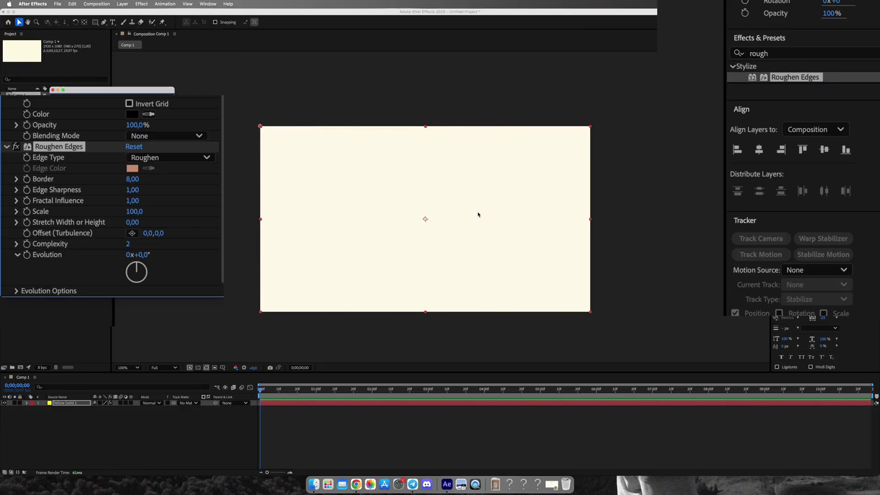
Set the Roughen Edges border to 0.30 and its scale to 53, then close the effect controls
scroll(477, 213, "up", 1)
left_click_drag(130, 183, 70, 188)
left_click_drag(135, 212, 114, 223)
left_click_drag(132, 180, 128, 181)
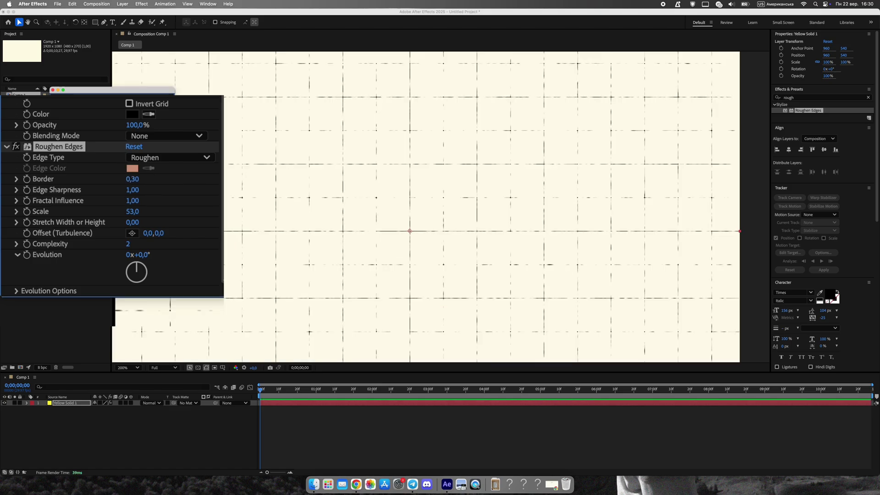
left_click(53, 90)
scroll(381, 186, "down", 1)
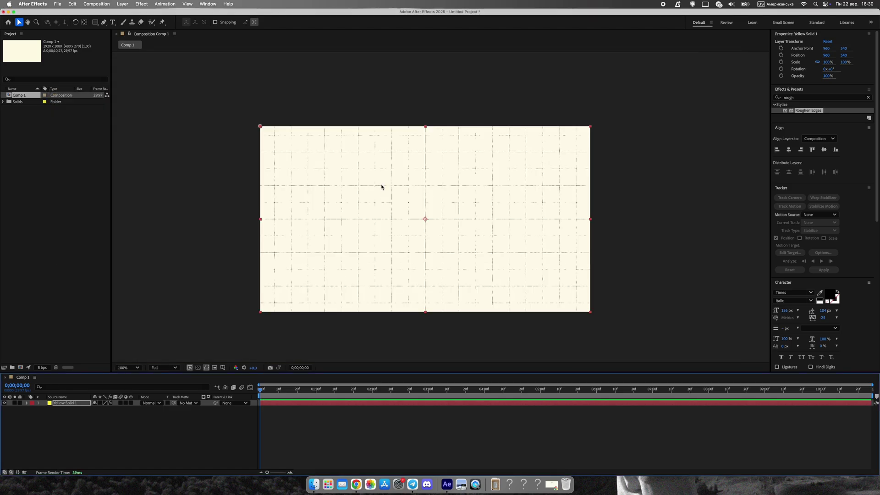
Lower the grid solid's opacity to 24% and deselect the layer
scroll(430, 242, "up", 2)
scroll(429, 245, "down", 1)
left_click(27, 403)
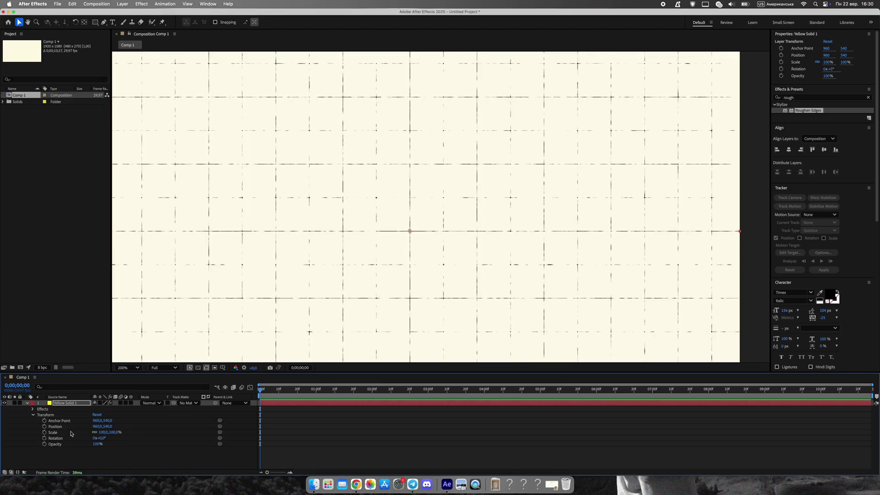
left_click_drag(97, 444, 75, 449)
scroll(365, 288, "down", 1)
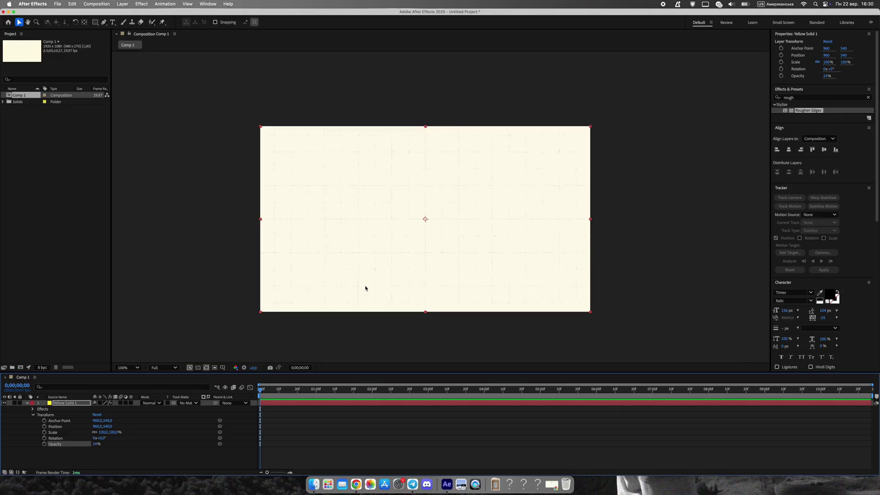
left_click(164, 454)
scroll(449, 220, "up", 1)
scroll(448, 220, "down", 1)
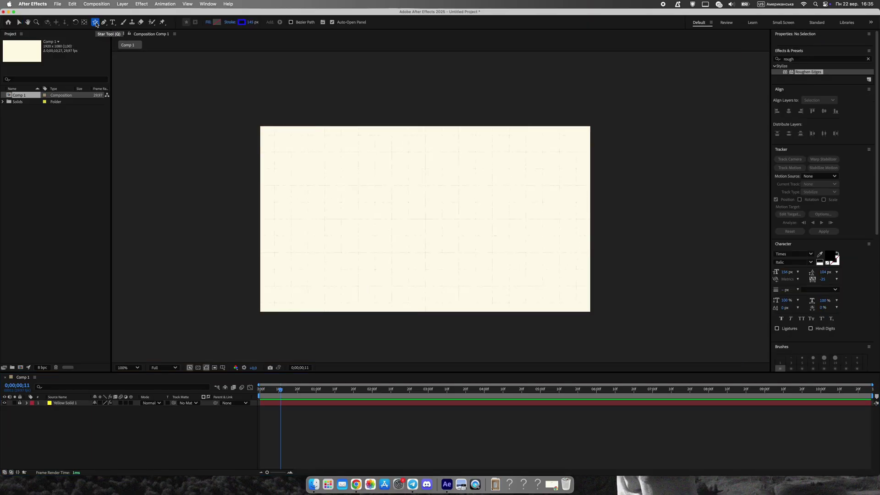
Draw a circle about 383 px wide with a 384 px blue stroke and scale it to about 77%
left_click_drag(330, 199, 395, 265)
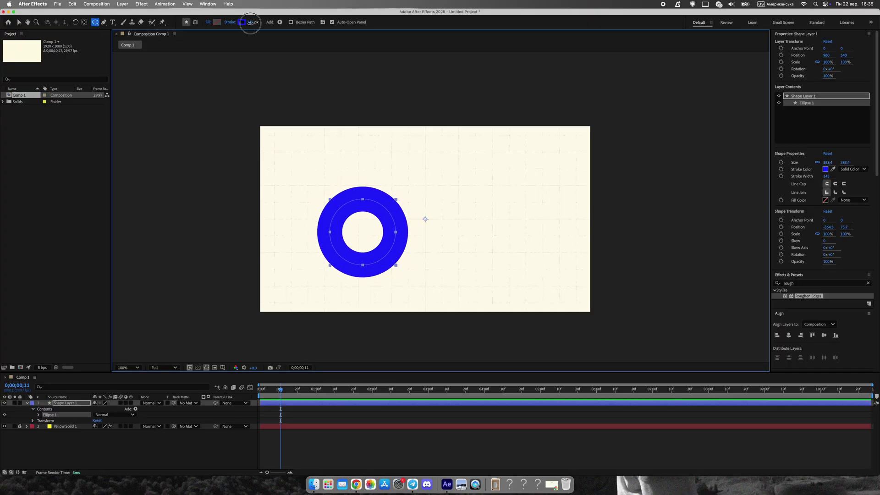
left_click_drag(251, 22, 325, 18)
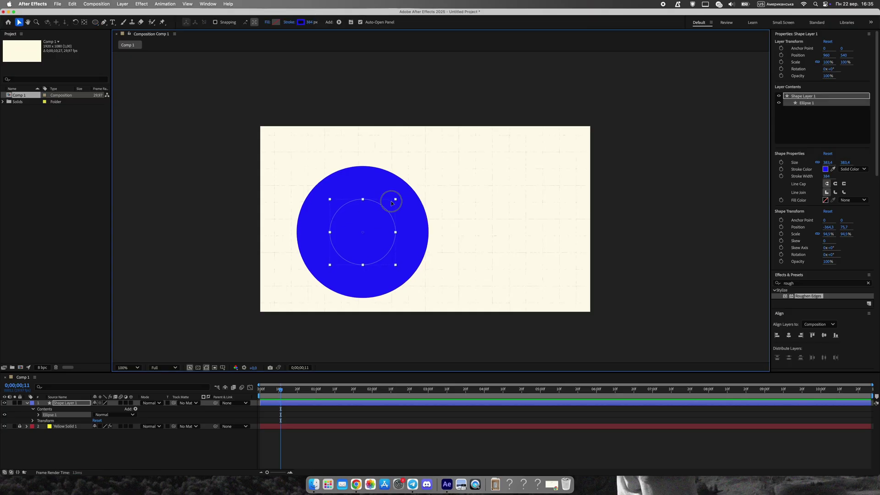
left_click_drag(395, 199, 352, 235)
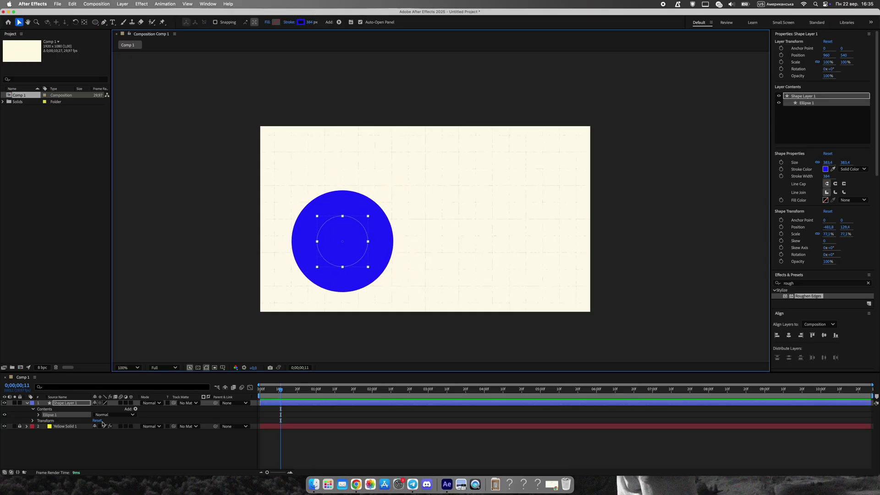
Add Trim Paths to the circle's ellipse group
left_click(39, 414)
left_click(136, 409)
left_click(150, 438)
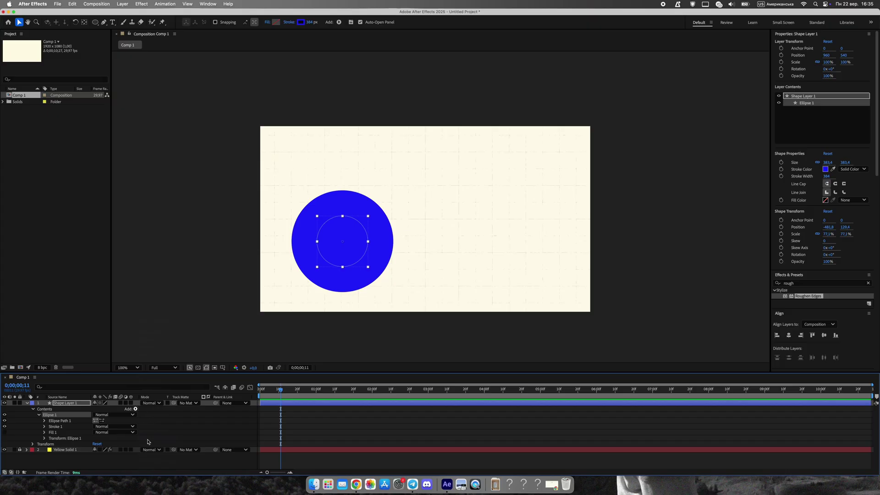
Keyframe the Trim Paths End from 0% at the start to 100% at 1:20 and preview the animation
left_click(45, 426)
left_click_drag(280, 390, 179, 396)
left_click(56, 438)
left_click(98, 438)
type("00")
key("Return")
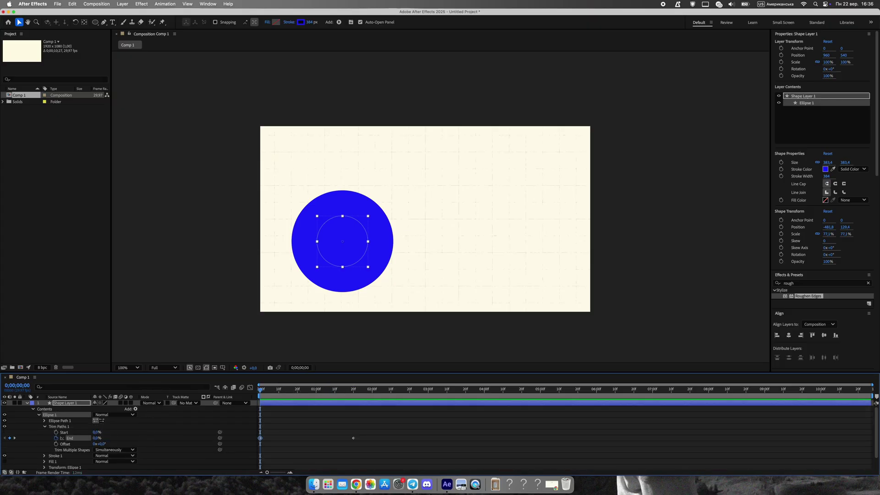
key("space")
key("space")
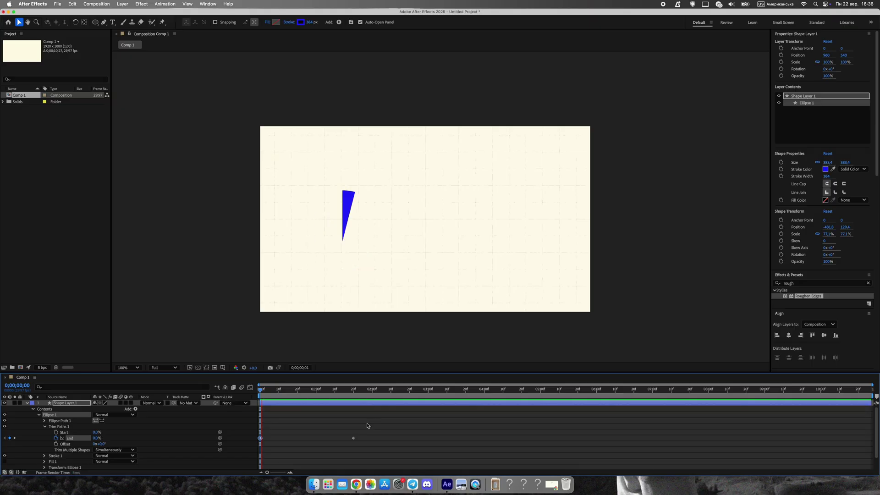
key("space")
Apply Easy Ease to the Trim Paths End keyframes and shape the speed graph to peak early, then preview it
left_click_drag(362, 431, 229, 446)
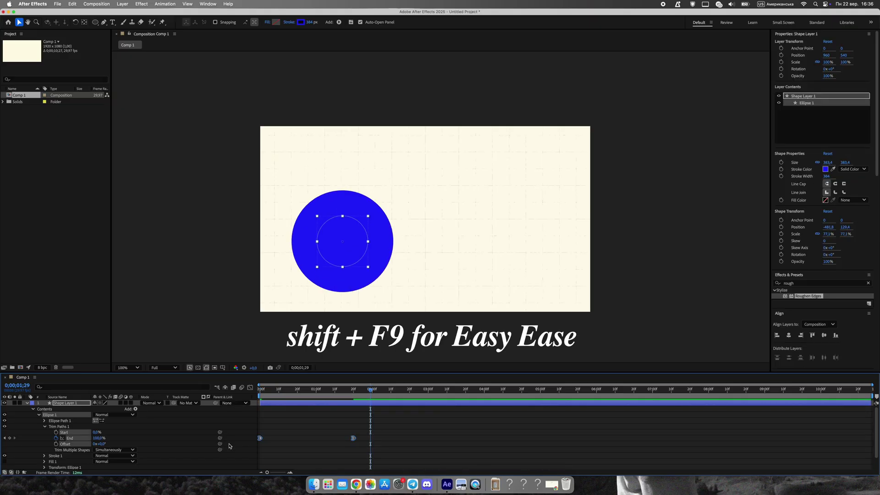
left_click(249, 388)
left_click_drag(393, 446, 246, 467)
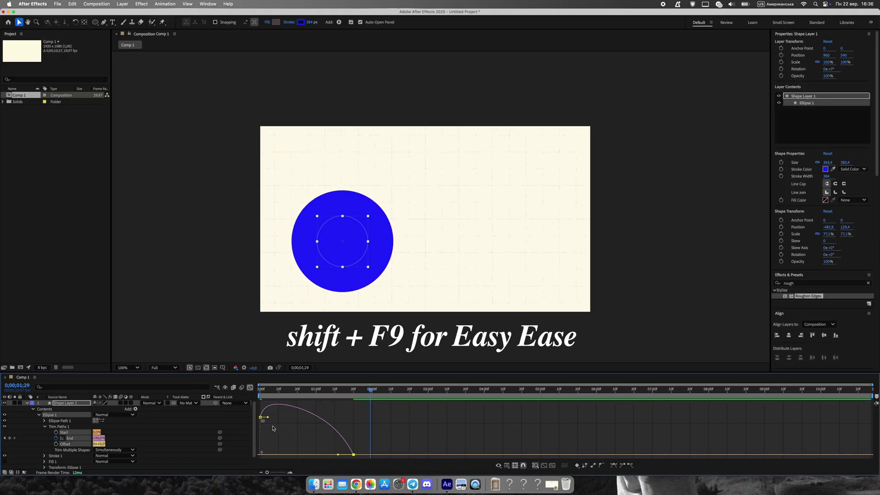
left_click_drag(264, 415, 281, 459)
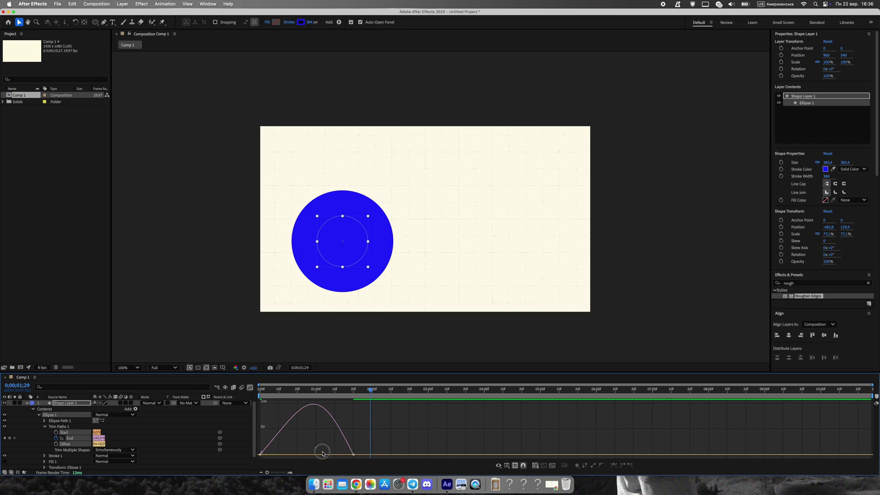
left_click_drag(337, 455, 306, 454)
key("space")
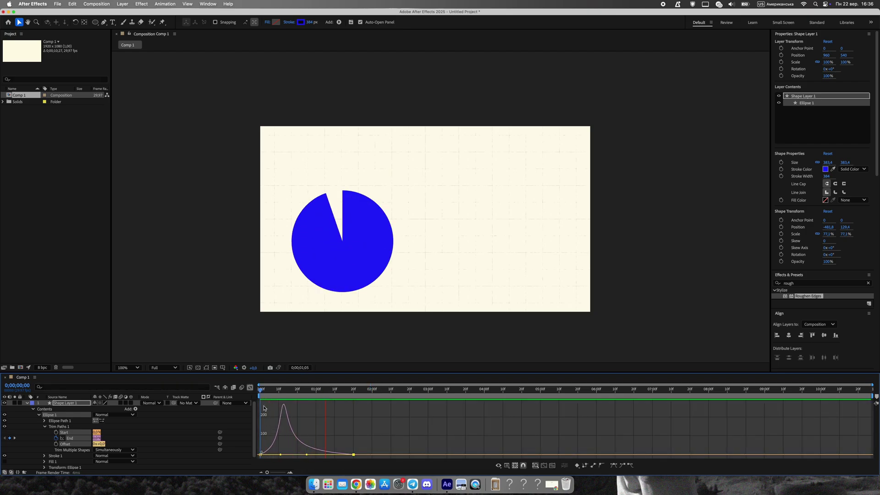
Change the circle's stroke color to light gray, close the graph editor and preview the animation
left_click(31, 404)
left_click(301, 22)
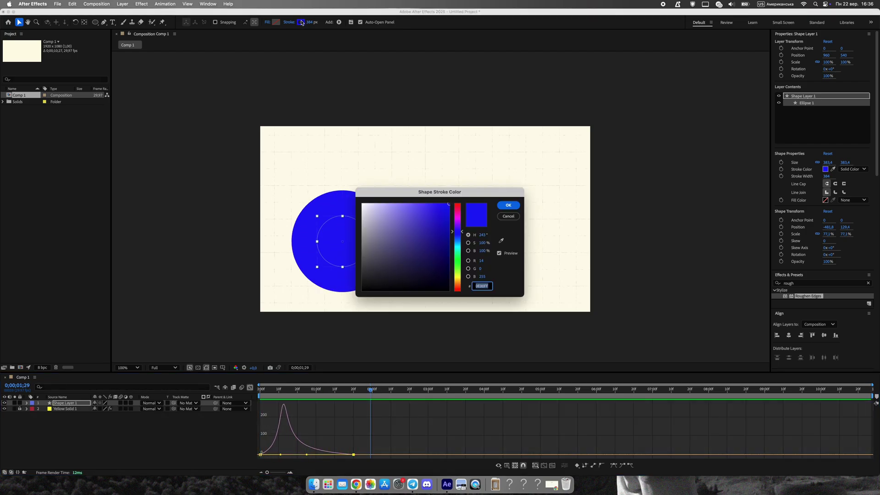
left_click_drag(365, 217, 351, 217)
left_click(509, 205)
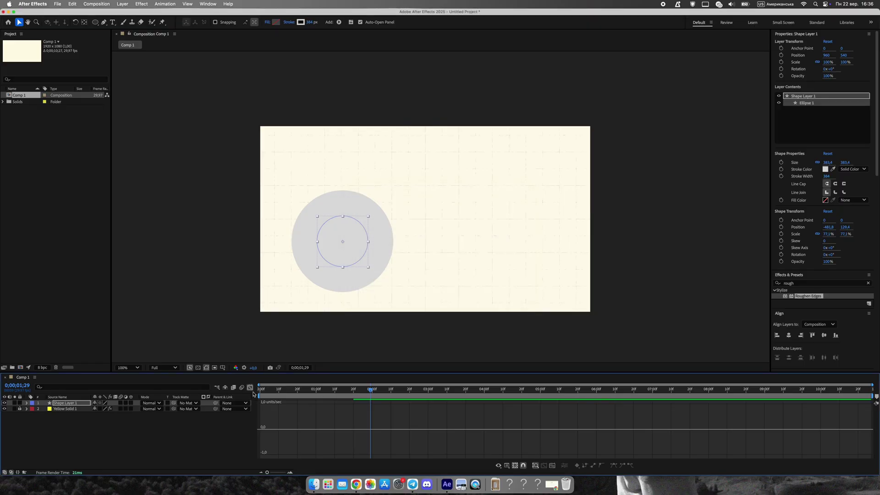
key("shift+F3")
key("space")
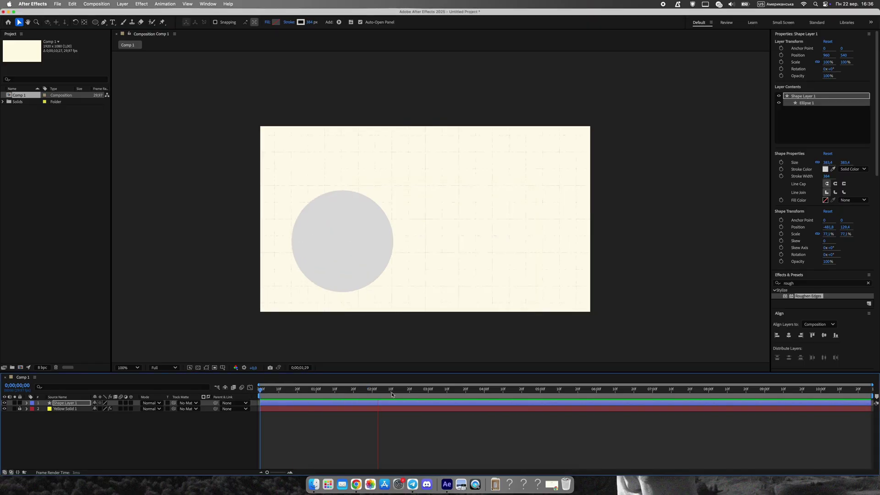
key("space")
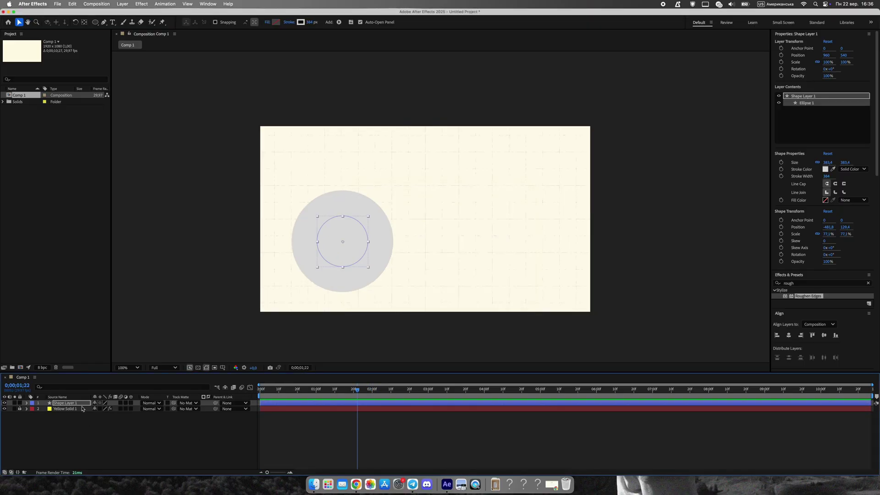
Duplicate the gray circle layer and set the copy's stroke color to red, FF3939
right_click(82, 407)
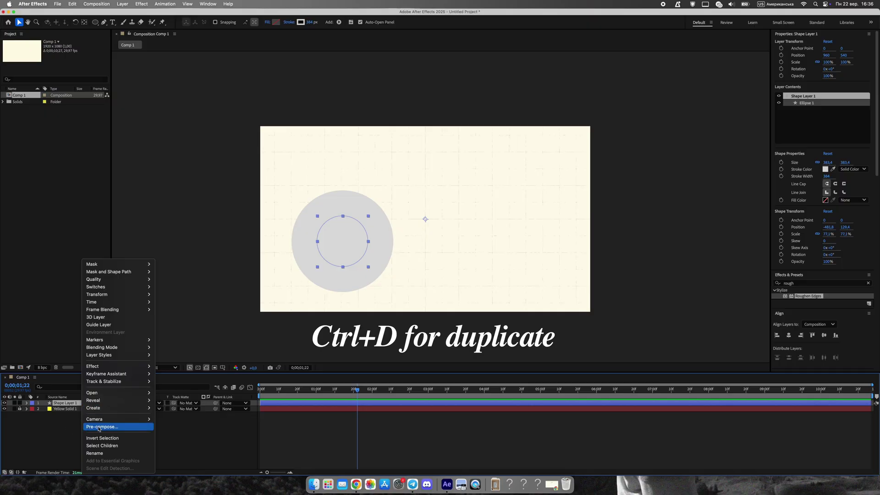
left_click(71, 410)
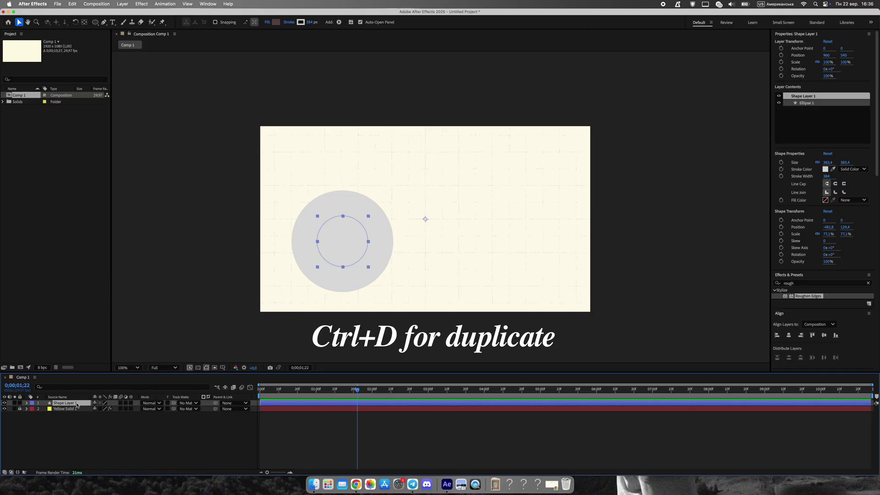
key("super+d")
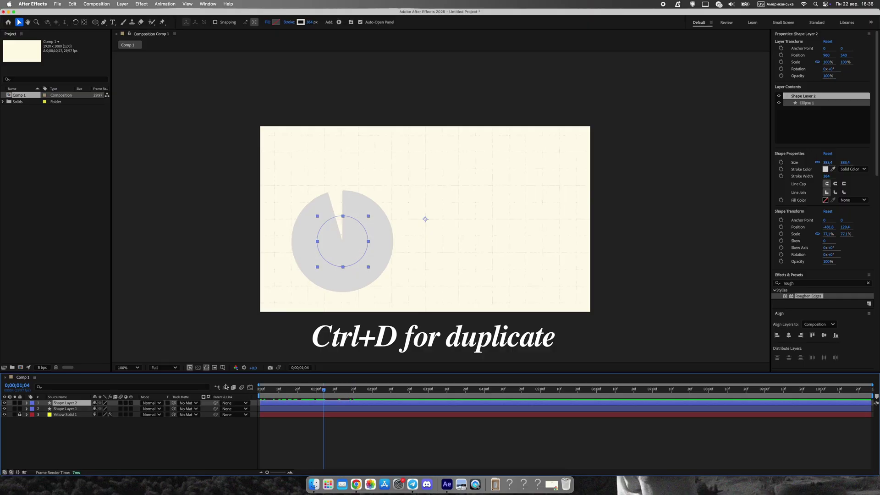
left_click(301, 22)
mouse_move(434, 219)
left_mouse_down()
mouse_move(411, 197)
mouse_move(429, 201)
left_mouse_up()
left_click(507, 205)
Reduce the red circle's Trim Paths End at the 1:20 keyframe so it covers about a third of the pie
left_click(27, 403)
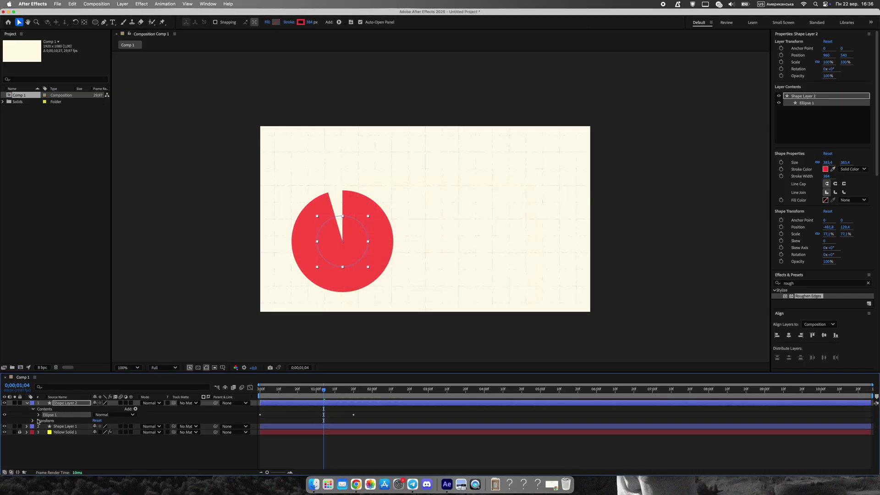
left_click(44, 427)
left_click_drag(323, 390, 353, 391)
left_click(291, 472)
left_click(290, 473)
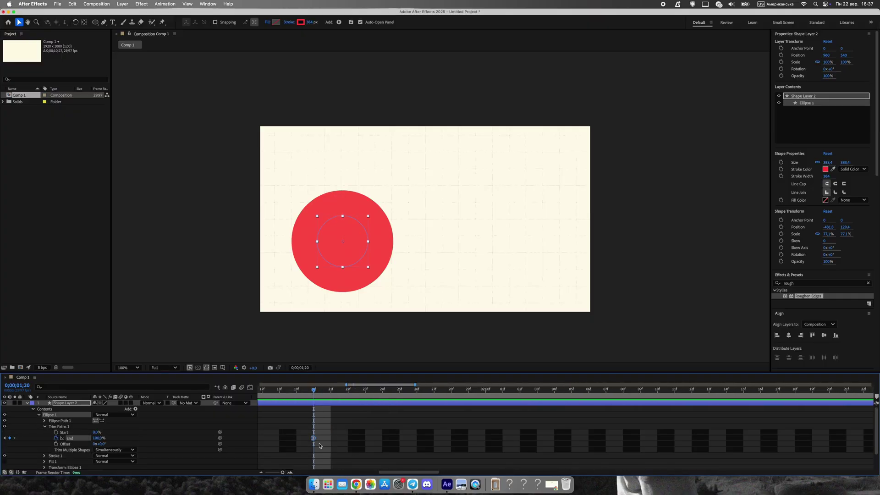
left_click_drag(104, 439, 82, 440)
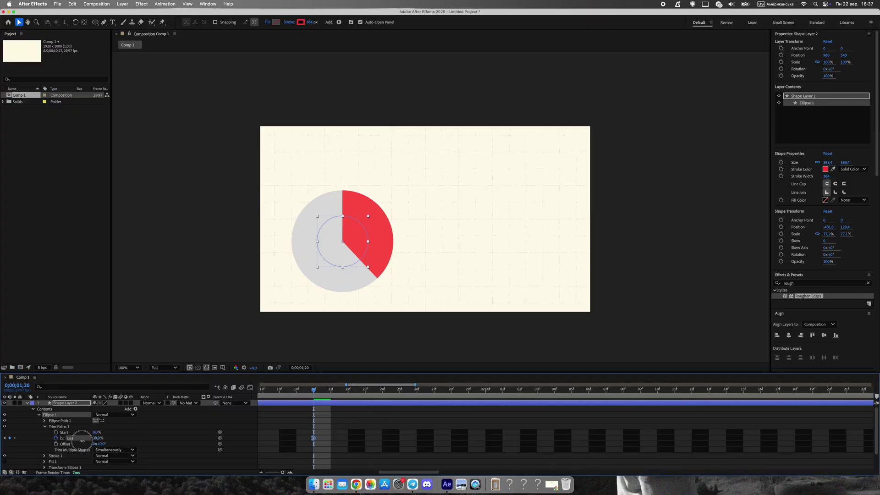
Duplicate the red slice layer and set the copy's Trim Paths End at the 1:20 keyframe to 94%
left_click(26, 404)
key("ctrl+d")
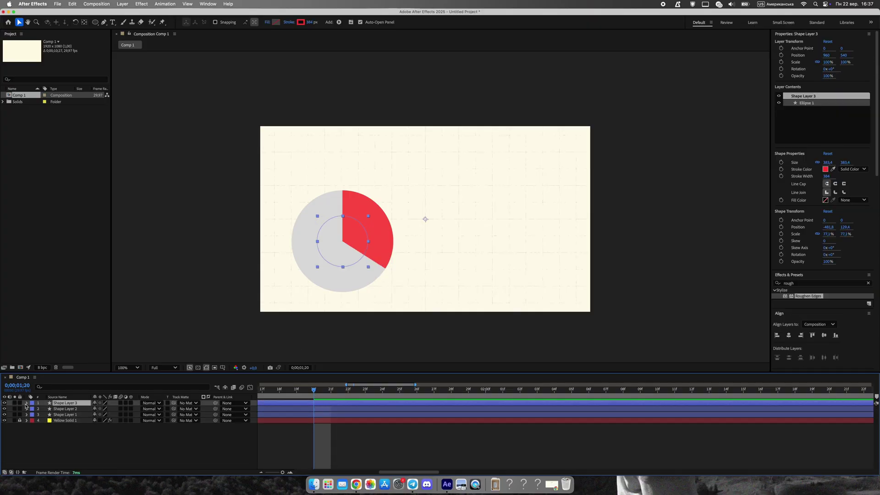
left_click(26, 403)
left_click(32, 408)
left_click(39, 414)
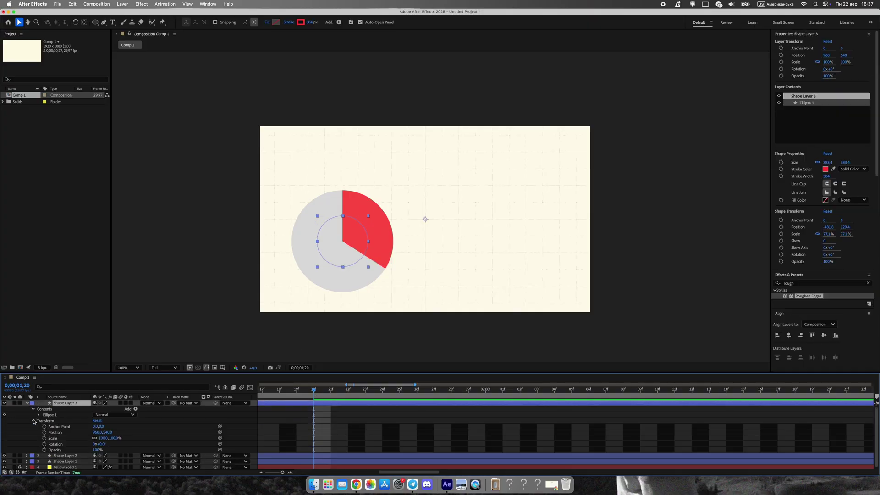
left_click(45, 427)
left_click_drag(97, 438, 120, 440)
Change the copied slice's stroke color from red to blue and collapse its layer properties
left_click(301, 22)
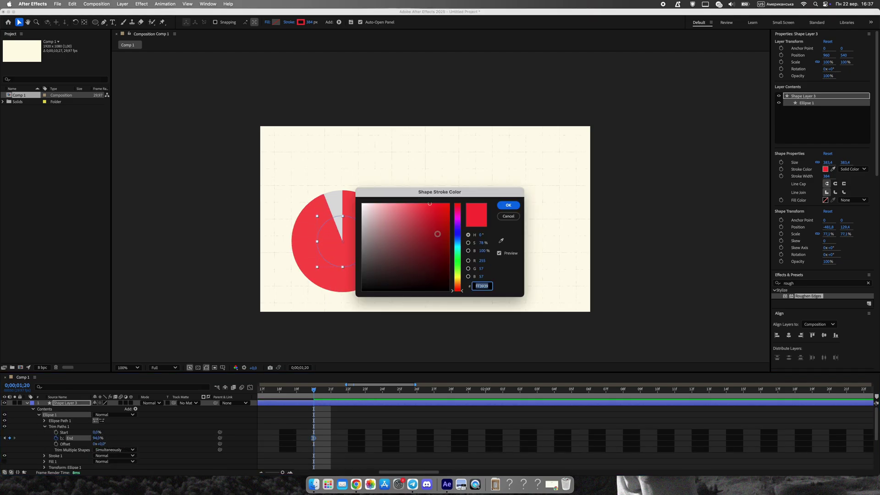
left_click_drag(457, 231, 457, 239)
left_click(514, 204)
left_click(27, 403)
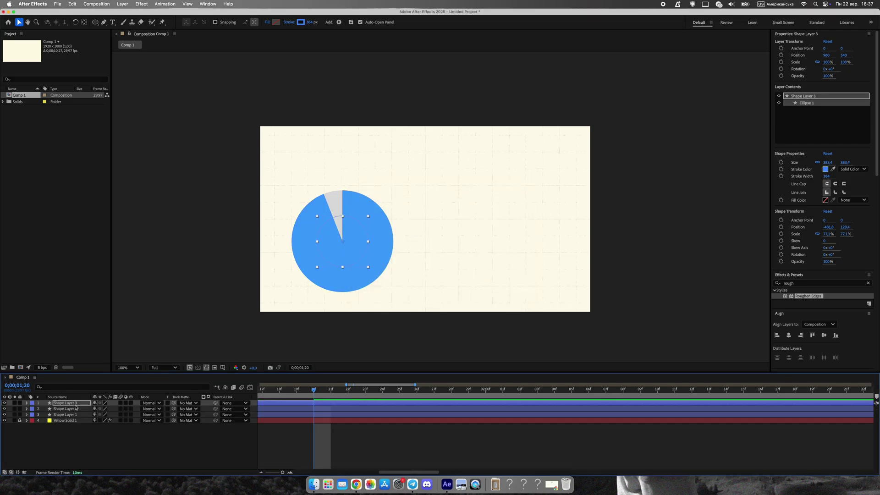
Place the blue slice layer below the red one and reduce its Trim Paths End to about three quarters of the pie
left_click_drag(67, 404, 103, 412)
left_click(26, 408)
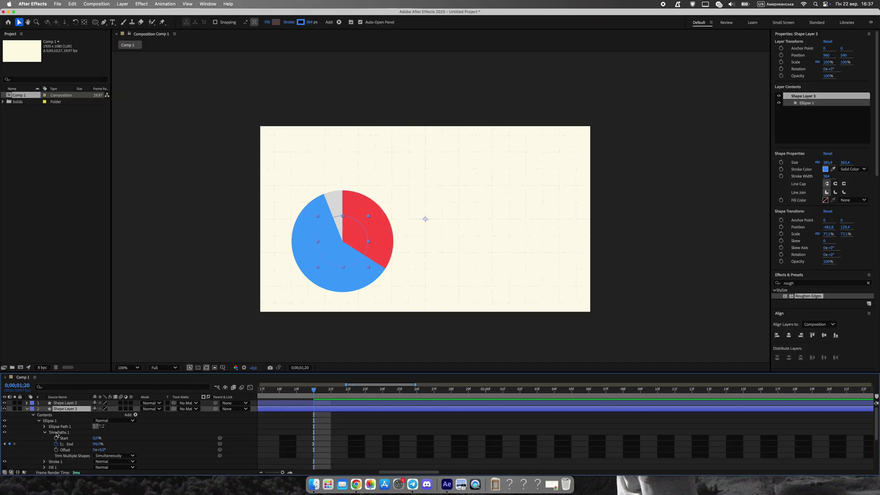
left_click_drag(98, 446, 99, 444)
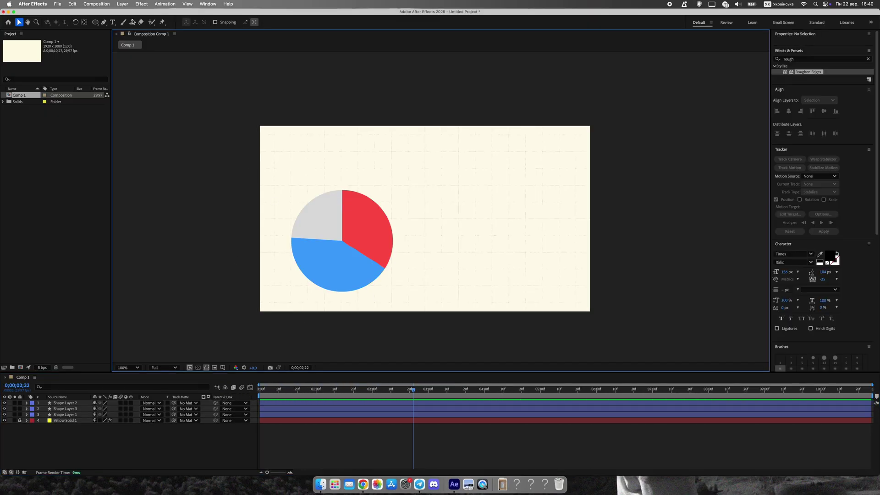
Add the title text "Pie chart divided into three equal sectors, each 33.3%" above the pie and set its font size to 49 px
key("super+t")
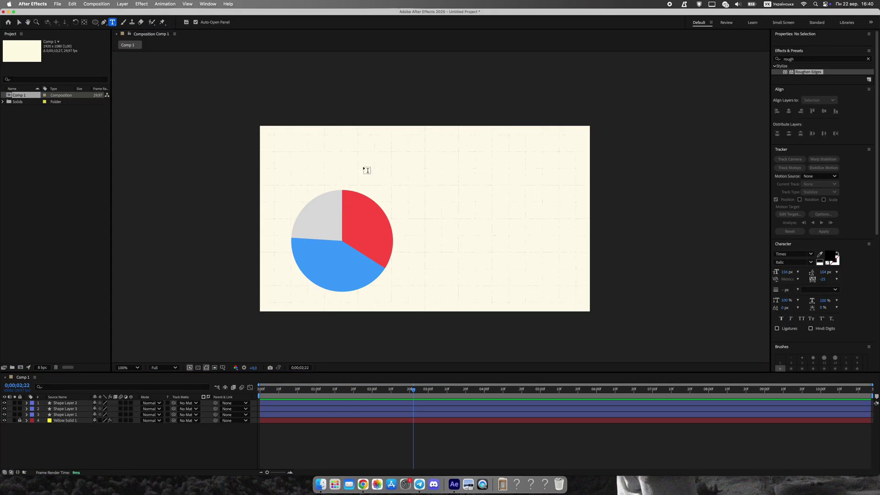
left_click(371, 166)
key("super+v")
key("super+a")
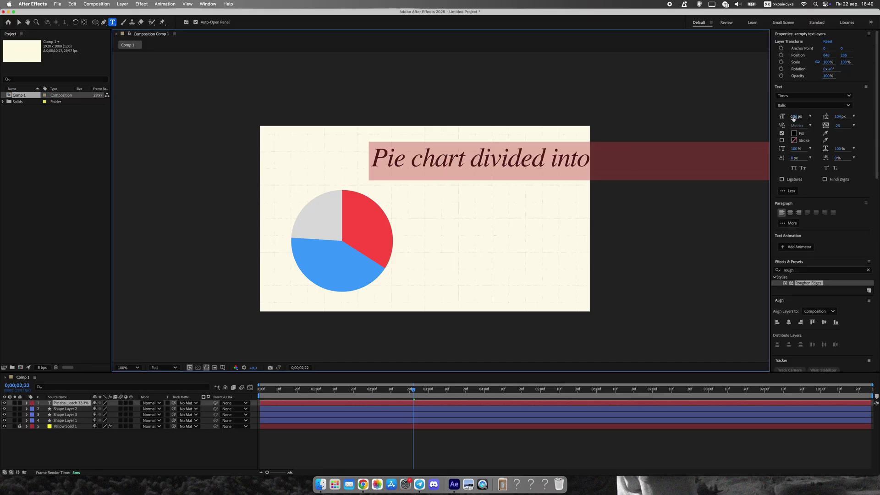
mouse_move(794, 118)
left_mouse_down()
mouse_move(785, 118)
mouse_move(793, 118)
left_mouse_up()
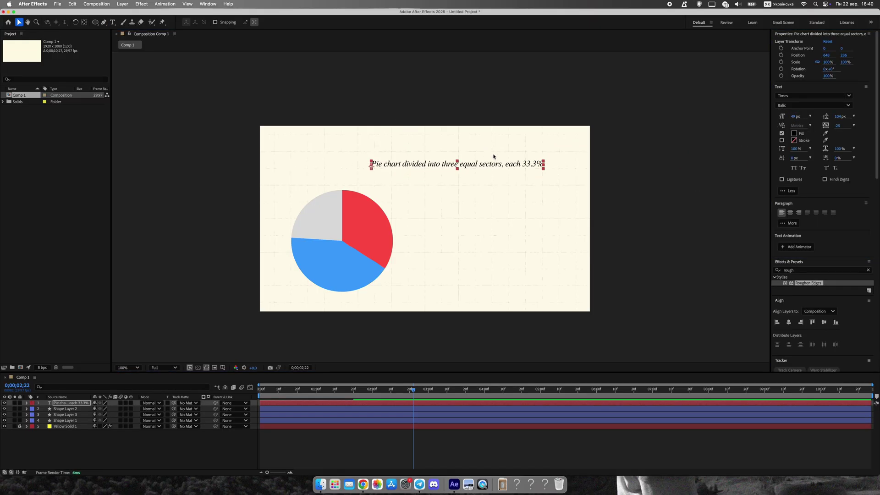
Shift the title toward the pie, enlarge it to 54 px and set its font style to Bold
left_click_drag(491, 164, 460, 162)
left_click_drag(797, 118, 802, 118)
left_click(807, 106)
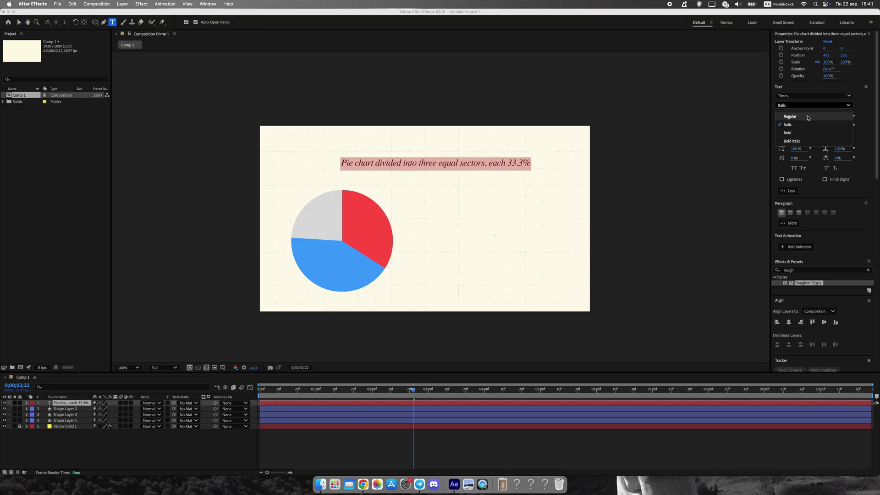
left_click(808, 117)
left_click(814, 106)
left_click(807, 134)
Set the words "each 33.3%" in the title to Bold Italic
left_click(499, 163)
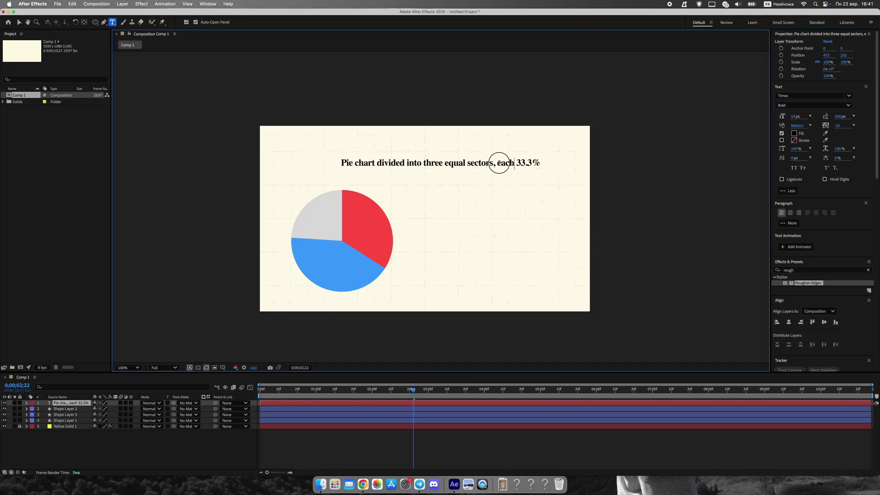
left_click(783, 106)
left_click(788, 141)
left_click(19, 22)
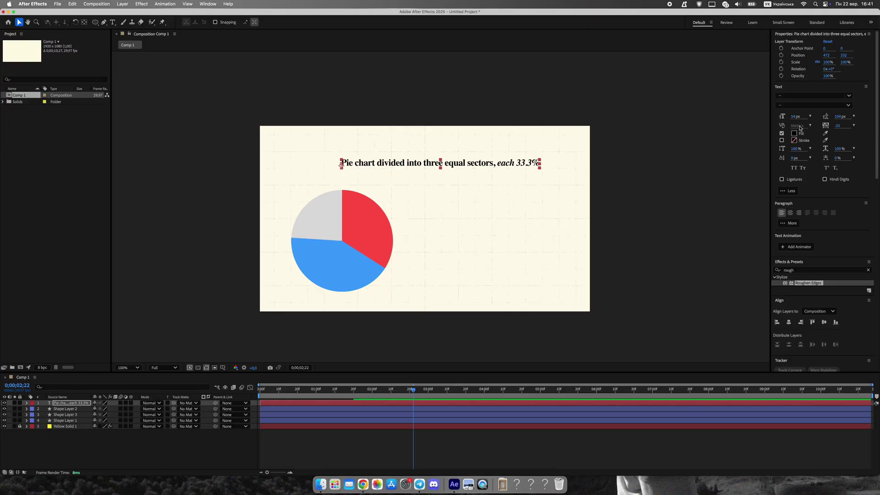
Enlarge the title to 72 px and reposition it so it spans the area above the pie
left_click_drag(795, 117, 803, 117)
left_click_drag(573, 164, 523, 157)
left_click(367, 122)
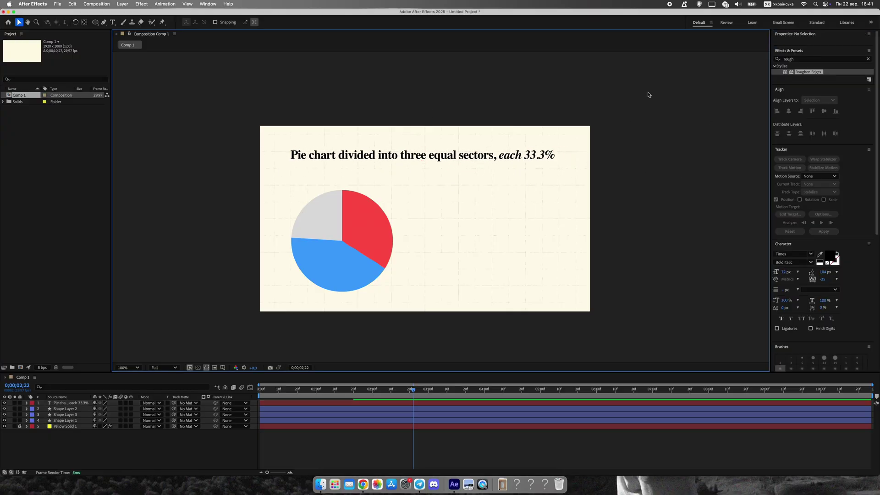
Create a title-wide text box below the title and paste the "Based on quarterly financial statements, 2025" paragraph into it at 25 px
key("super+t")
left_click_drag(293, 168, 554, 182)
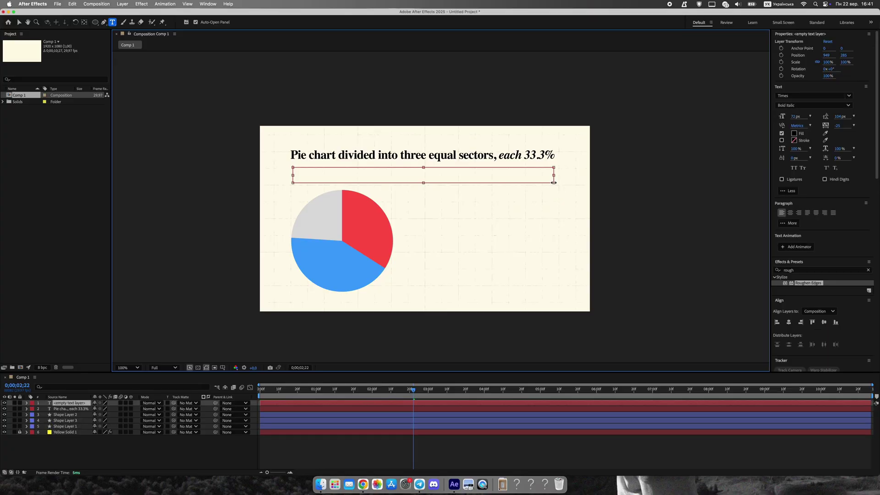
left_click_drag(795, 116, 773, 120)
key("super+v")
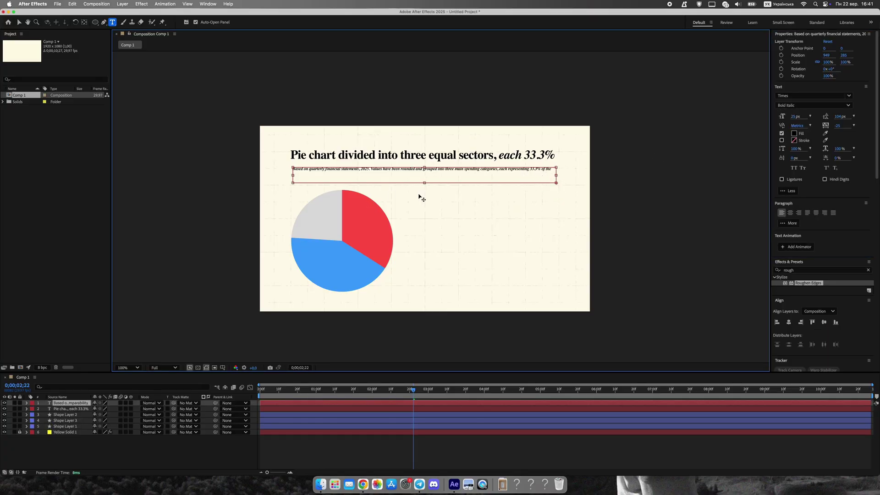
Extend the subtitle's text box downward, center the paragraph and set it to 34 px with 46 px leading
left_click_drag(425, 183, 430, 255)
left_click_drag(416, 169, 258, 170)
left_click_drag(380, 187, 279, 175)
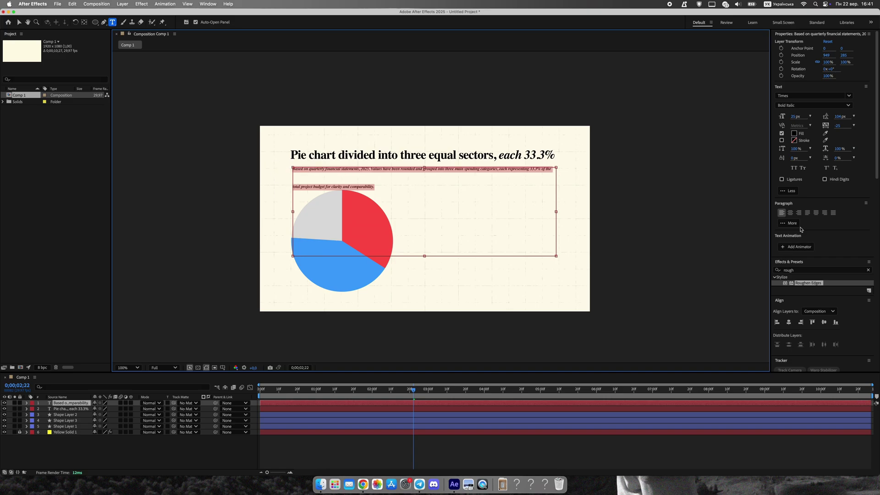
left_click(793, 215)
mouse_move(795, 117)
left_mouse_down()
mouse_move(834, 117)
mouse_move(799, 116)
left_mouse_up()
Change the subtitle's fill color to a medium gray that stays readable on the cream background
left_click(793, 134)
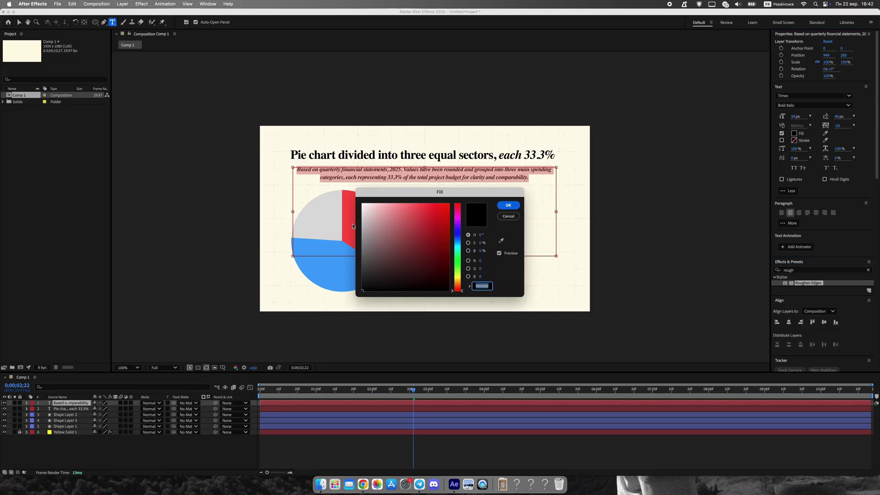
left_click(359, 218)
left_click(507, 205)
key("Escape")
left_click(579, 242)
scroll(446, 153, "up", 1)
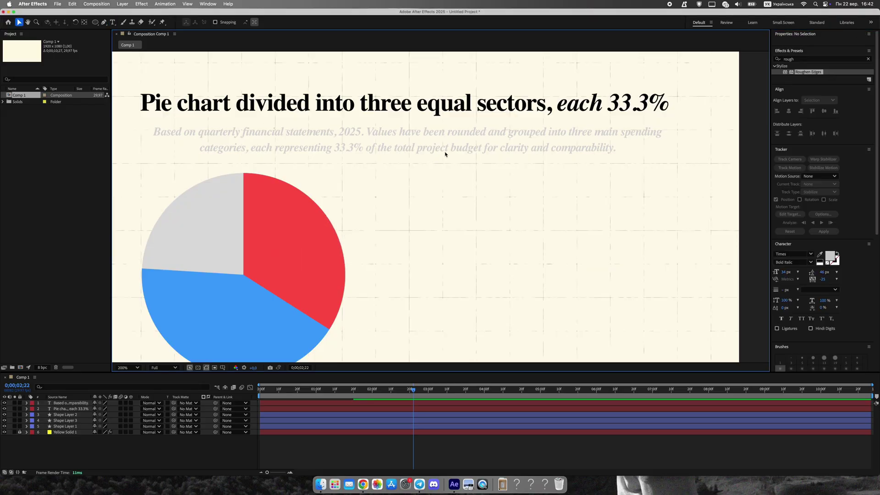
left_click(446, 151)
left_click(793, 133)
left_click_drag(365, 221, 360, 232)
left_click(514, 216)
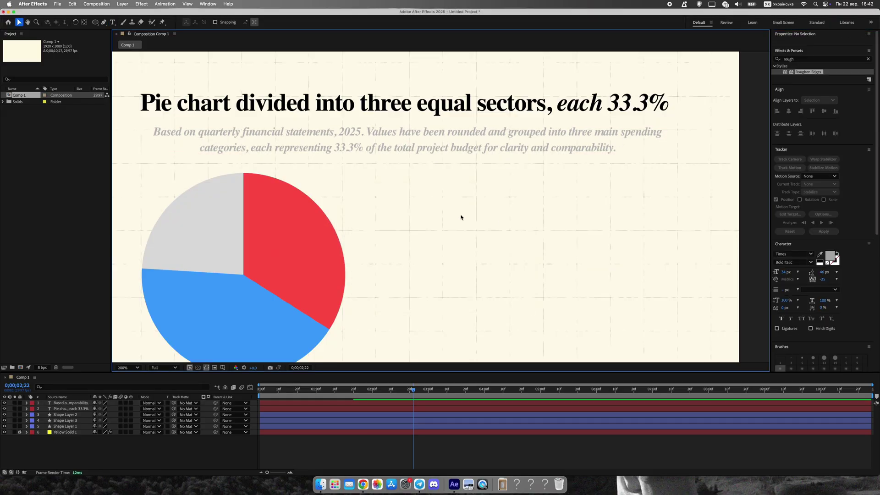
Tighten the subtitle's leading to 39 px
key("comma")
left_click_drag(834, 117, 837, 117)
key("period")
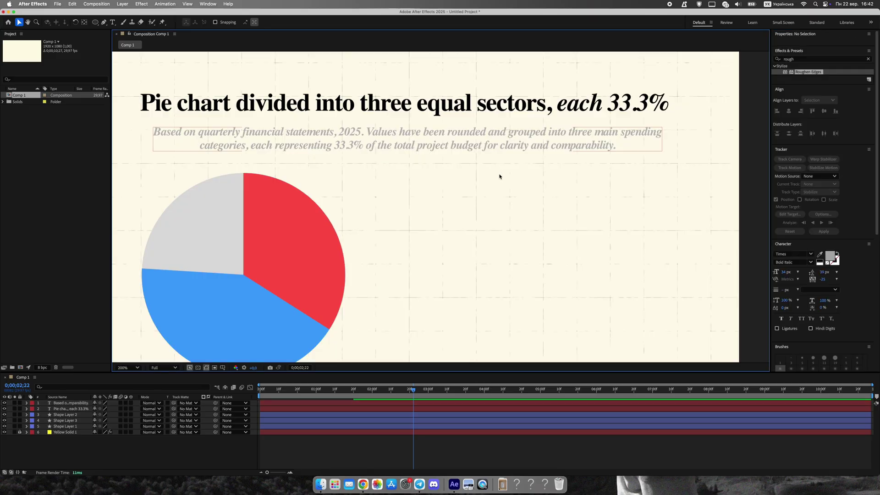
Break the title into two lines after "three" and center-align both lines
key("comma")
double_click(443, 156)
left_click(529, 157)
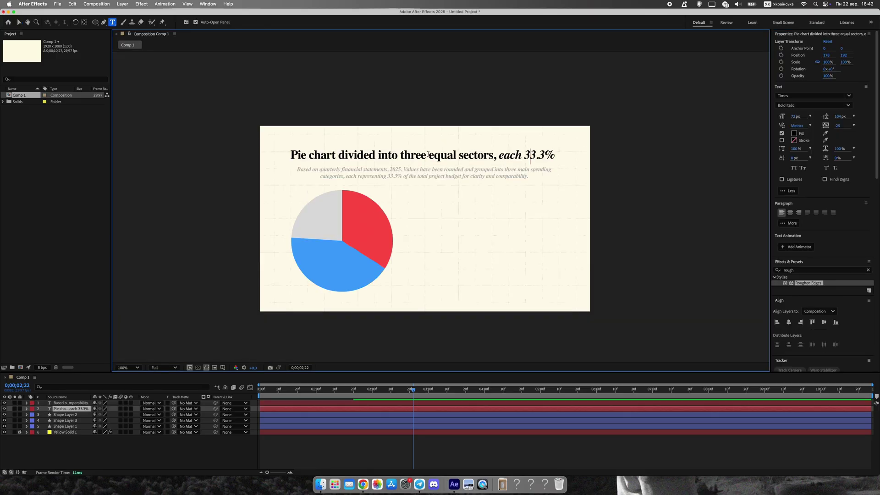
left_click(429, 155)
key("Return")
left_click_drag(418, 174, 275, 150)
left_click(790, 212)
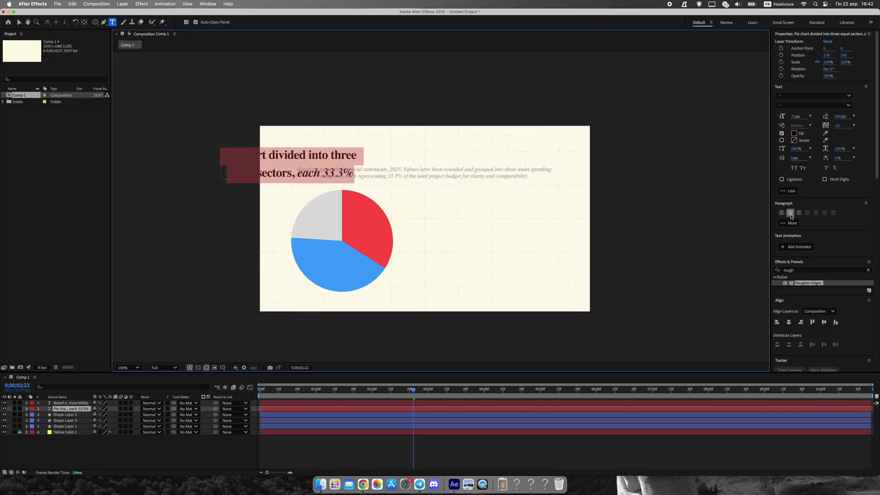
Set the title to 99 px with 96 px leading and center it above the subtitle
left_click_drag(836, 117, 856, 117)
left_click(19, 22)
left_click_drag(345, 153, 482, 139)
Select the three pie shape layers together and move the pie slightly down and to the right
left_click(473, 174)
left_click(347, 243)
left_click(63, 426, "shift")
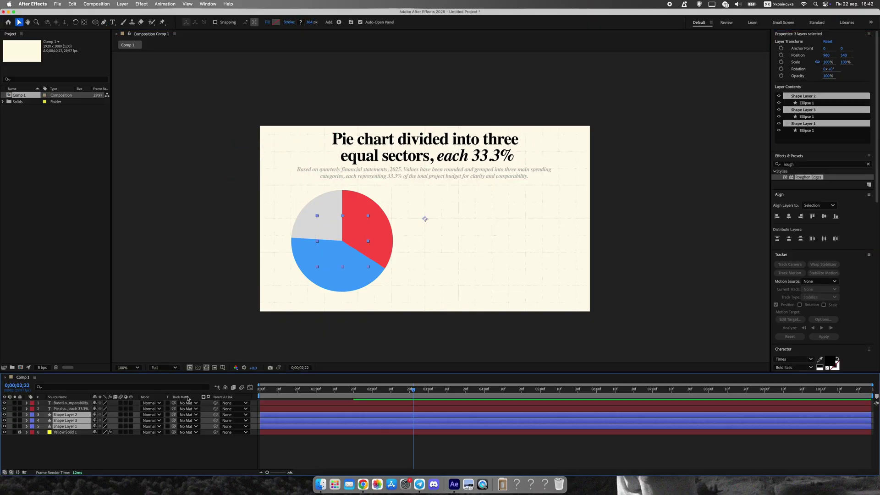
mouse_move(346, 236)
left_mouse_down()
mouse_move(342, 247)
mouse_move(355, 244)
left_mouse_up()
Move the title and subtitle down slightly, left-align both texts and line up their left edges above the pie
left_click_drag(542, 99, 425, 176)
mouse_move(443, 174)
left_mouse_down()
mouse_move(443, 183)
mouse_move(476, 168)
mouse_move(435, 167)
left_mouse_up()
left_click(476, 198)
left_click(781, 213)
left_click_drag(494, 169, 400, 169)
left_click(409, 179)
left_click(782, 213)
left_click(224, 109)
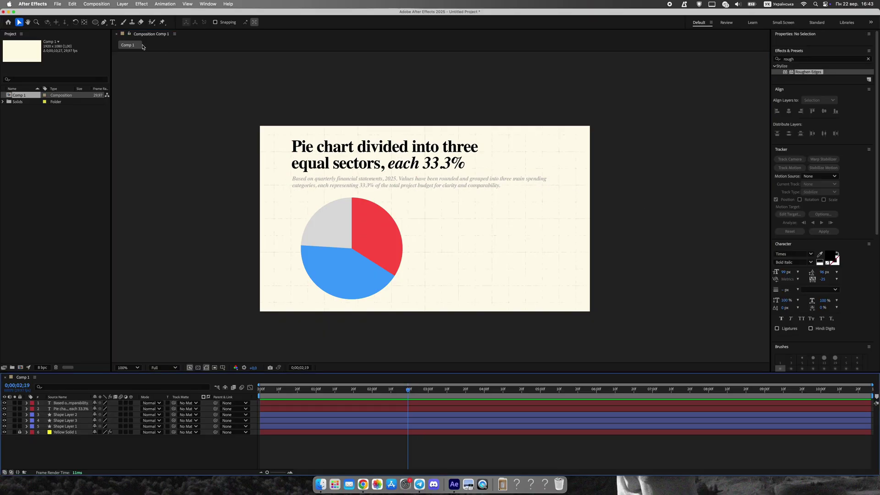
Draw a black 2 px callout line with the Pen tool, rising diagonally from the red slice and continuing horizontally to the right
key("g")
left_click(242, 22)
left_click_drag(428, 261, 506, 333)
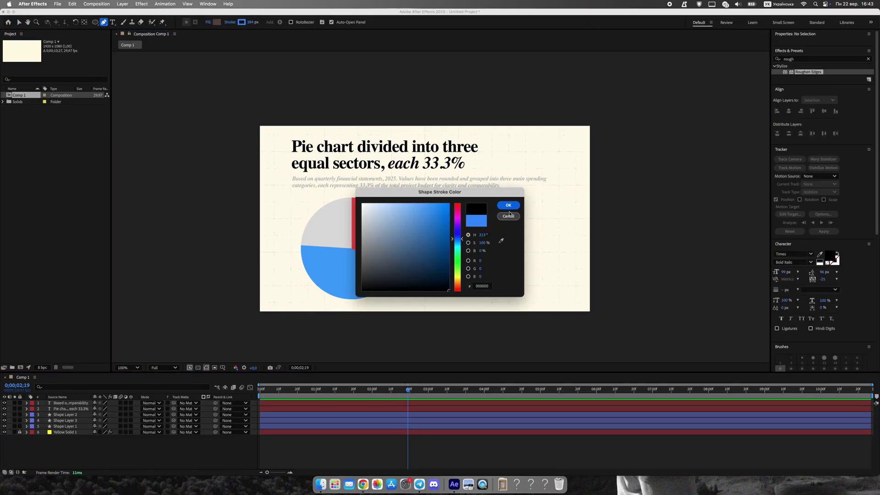
left_click(508, 205)
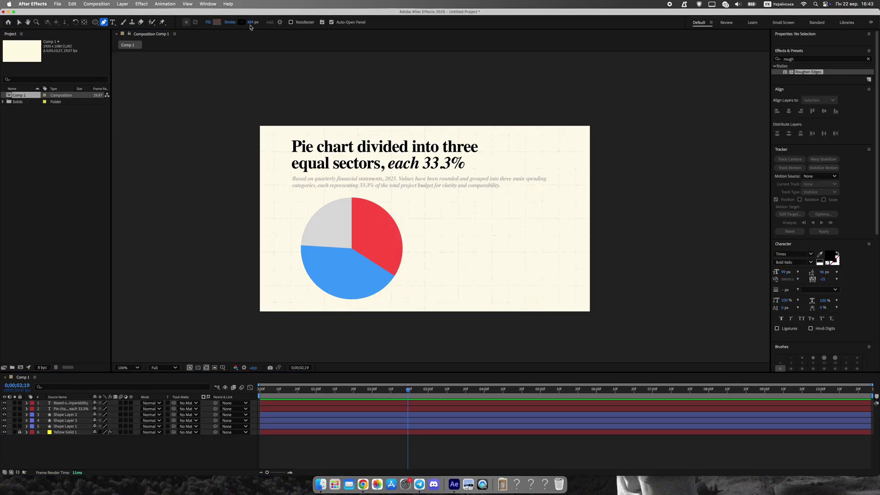
left_click(378, 233)
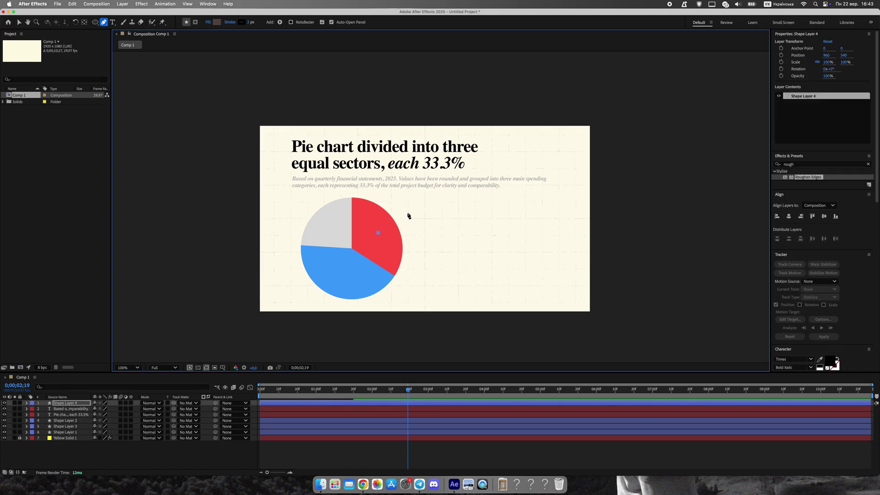
left_click(406, 213)
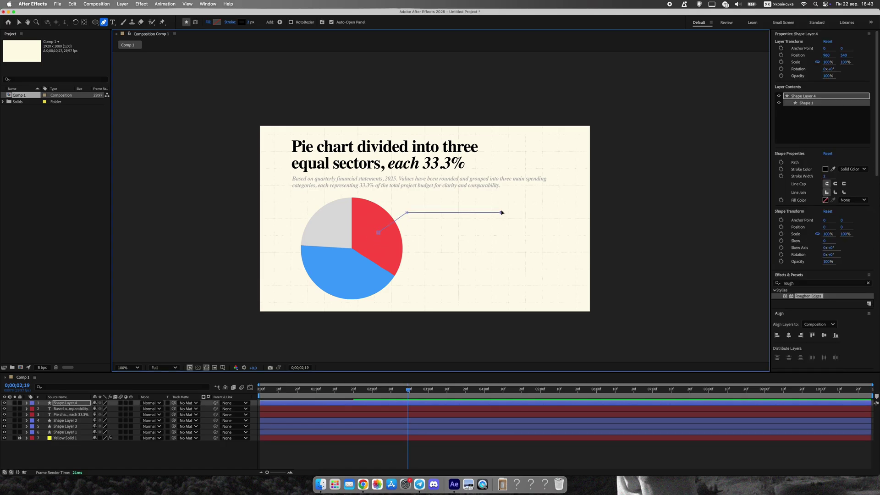
scroll(495, 222, "up", 1)
scroll(473, 236, "down", 1)
left_click(19, 22)
left_click(572, 227)
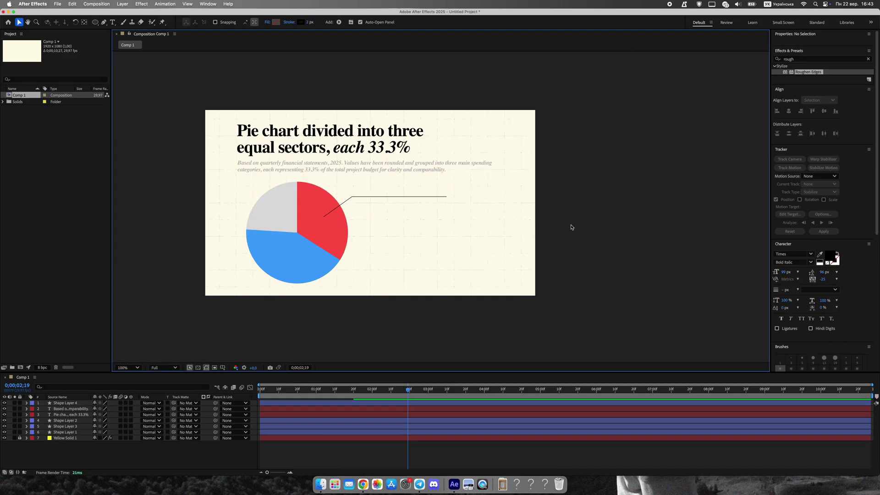
Move the callout line lower so it starts deeper inside the red slice
scroll(377, 243, "up", 1)
scroll(374, 243, "down", 1)
left_click_drag(366, 243, 399, 232)
left_click_drag(412, 189, 434, 202)
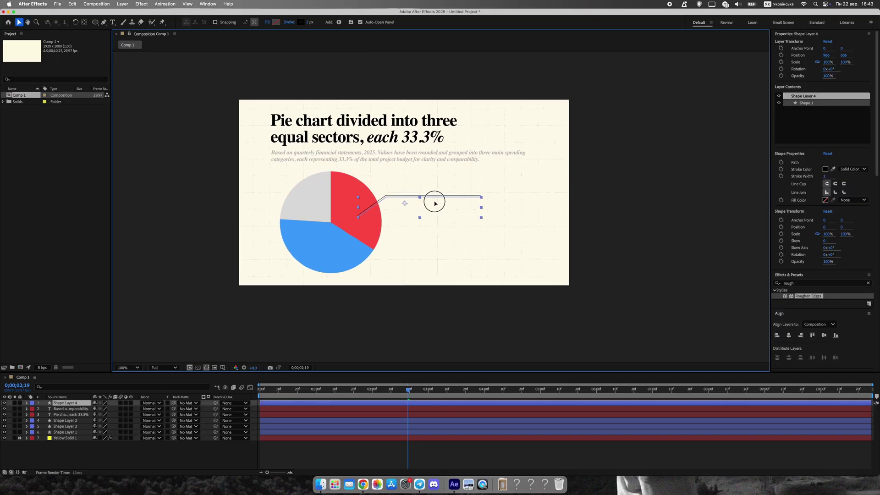
scroll(412, 275, "up", 3)
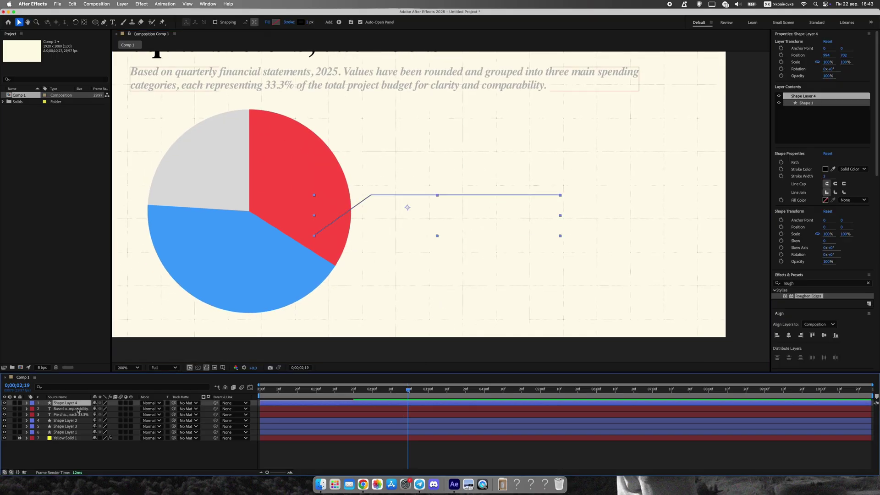
Add Trim Paths to the callout line layer and expand its properties
left_click(27, 403)
left_click(135, 409)
left_click(151, 438)
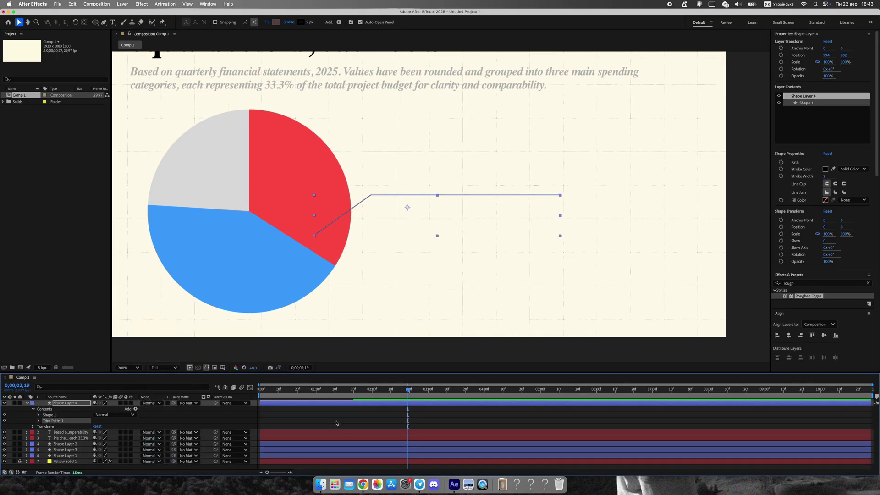
left_click(39, 421)
Keyframe the callout line's Trim Paths End from 0% at 0:00 to 100% at 2:00 and preview the animation
left_click(372, 389)
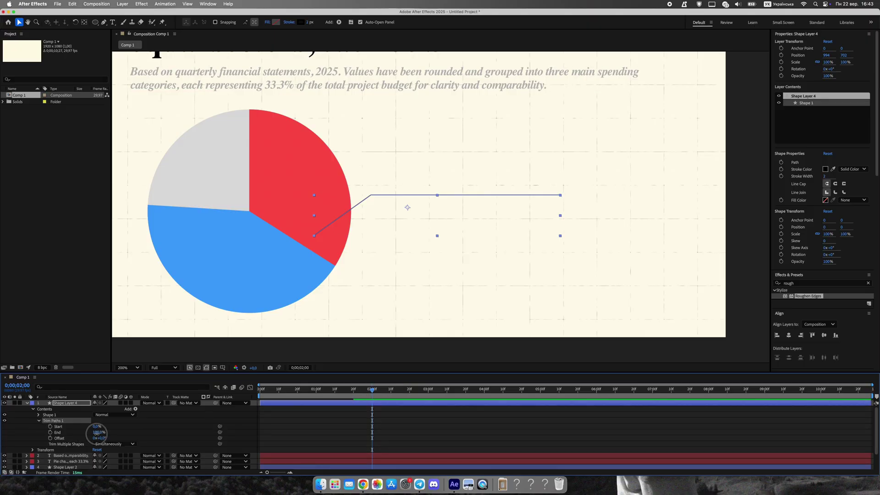
left_click_drag(97, 432, 76, 436)
key("Home")
left_click(97, 432)
left_click(293, 434)
key("space")
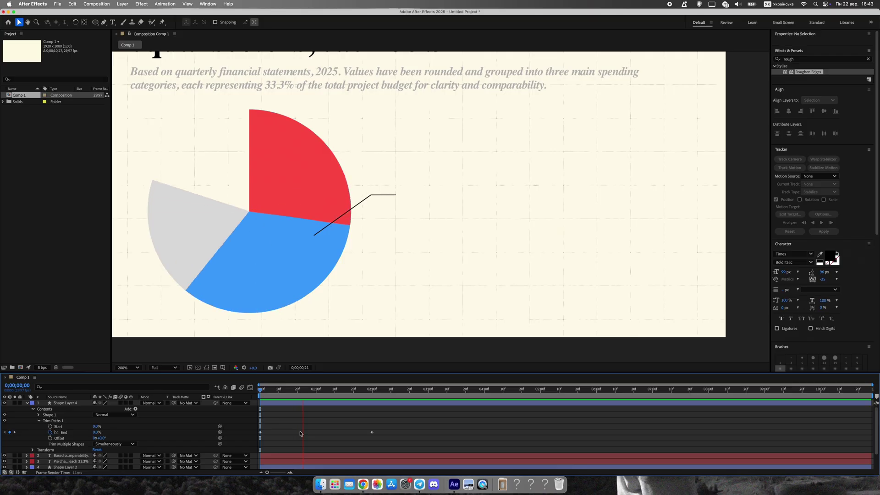
key("space")
Delay the callout line layer to start at about 0:24 and apply Easy Ease to both End keyframes
left_click_drag(343, 403, 388, 403)
left_click_drag(446, 425, 262, 439)
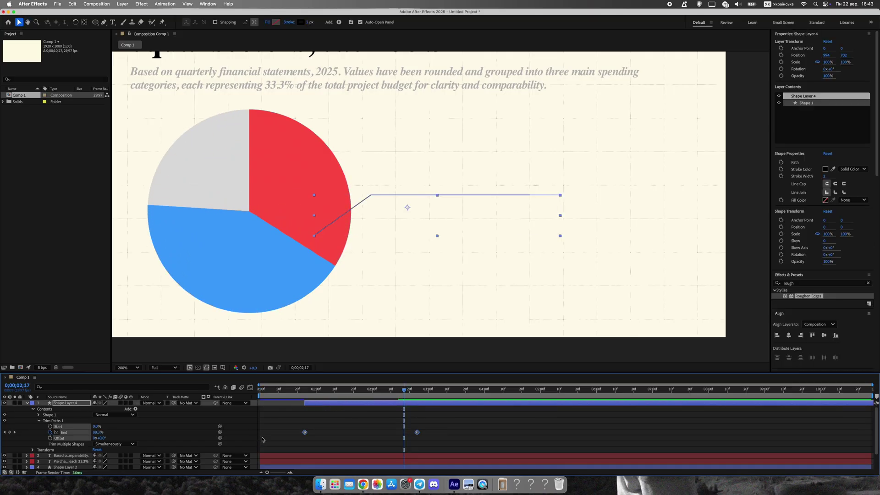
right_click(305, 432)
mouse_move(348, 427)
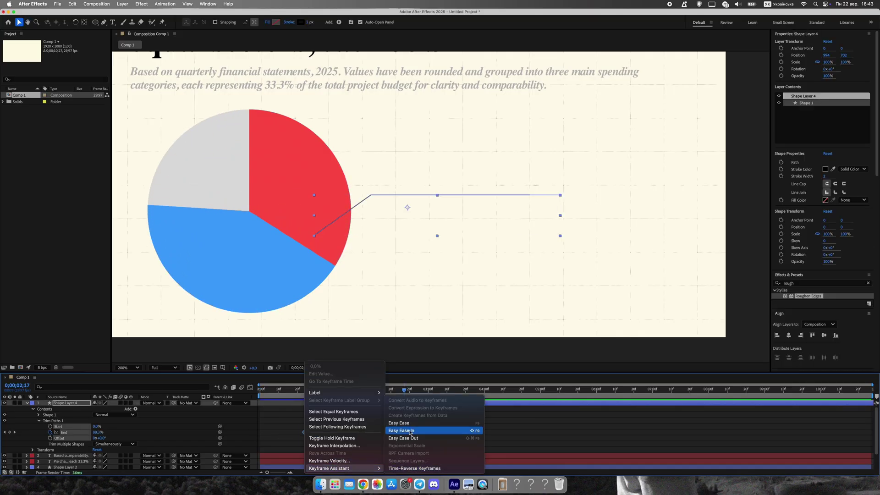
left_click(464, 427)
Reshape the callout line's End speed graph to peak early and slow down gradually, and preview it
key("shift+F3")
left_click_drag(467, 426, 293, 458)
left_click_drag(399, 454, 366, 453)
key("space")
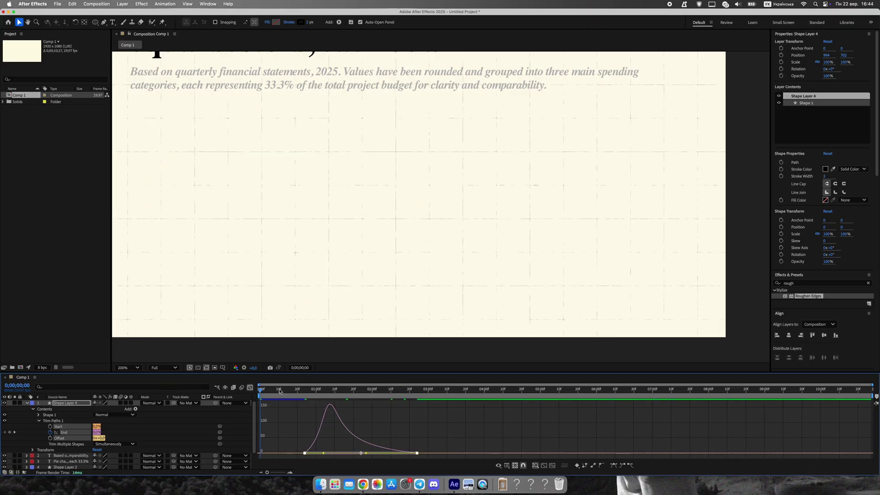
Preview the callout line, move its final Trim Paths End keyframe earlier to about 2:06, and collapse the layer
key("space")
left_click(250, 388)
left_click(440, 432)
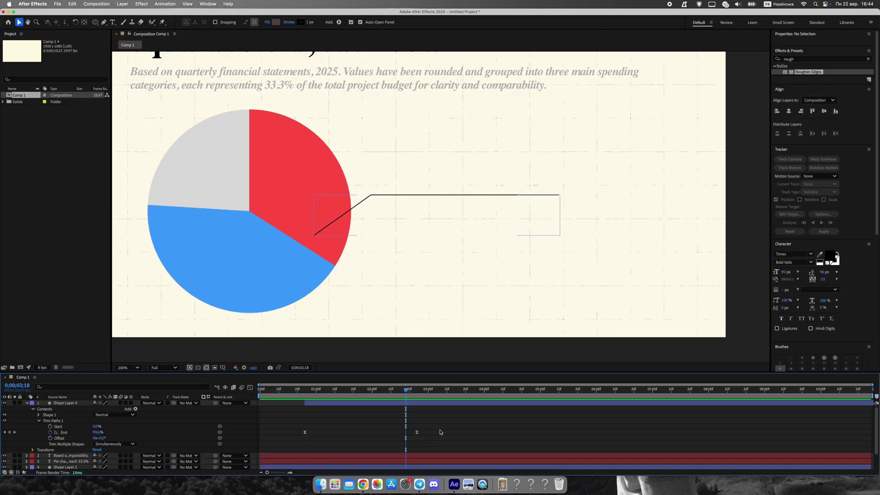
left_click_drag(416, 432, 383, 432)
left_click(26, 403)
Duplicate the callout line twice, placing one copy over the grey slice and a wider, flatter one over the blue slice
key("comma")
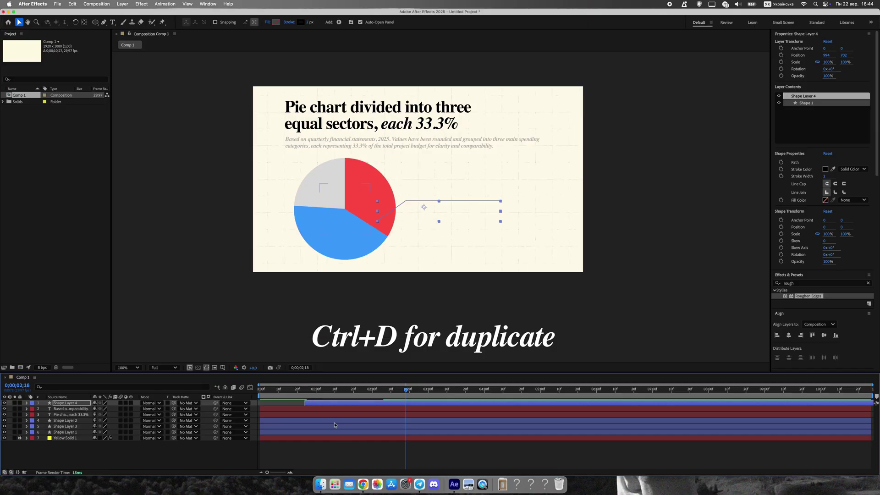
key("super+d")
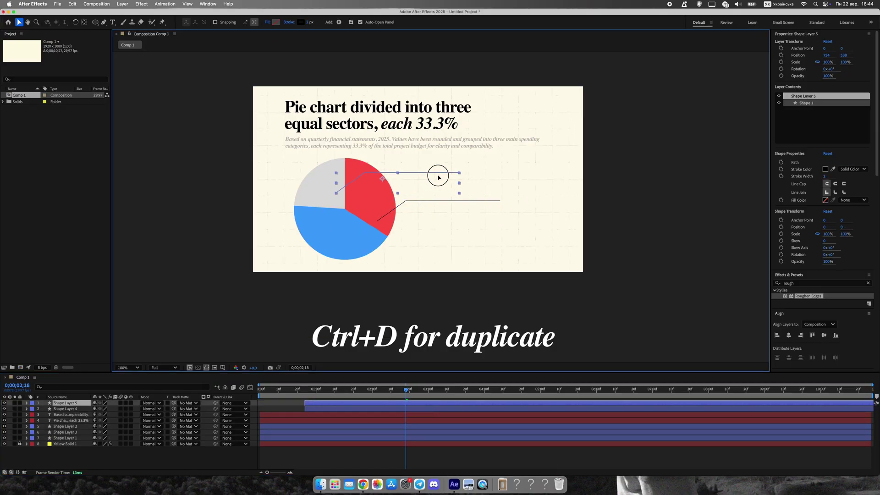
key("ctrl+d")
left_click_drag(443, 179, 499, 241)
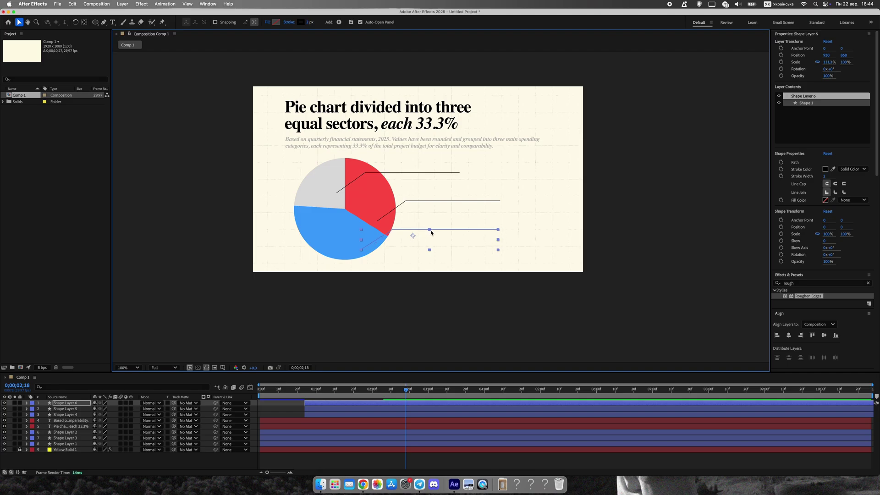
mouse_move(431, 233)
left_mouse_down()
mouse_move(419, 236)
mouse_move(441, 242)
left_mouse_up()
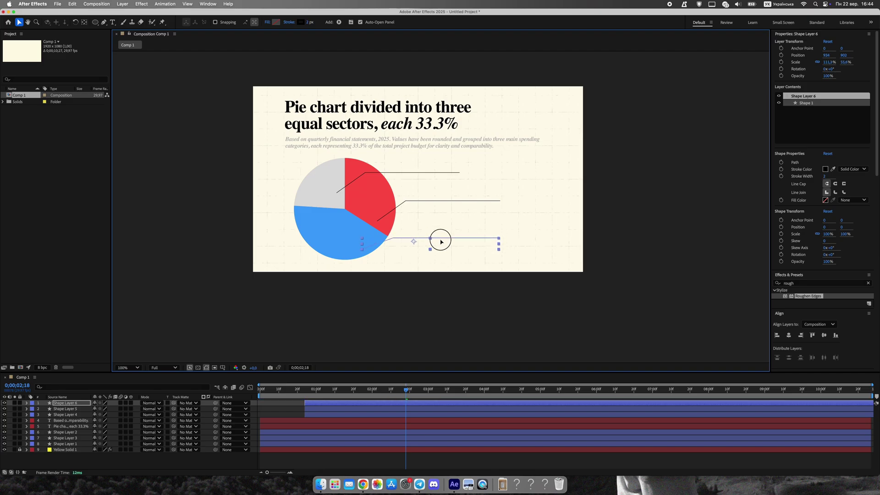
Fine-tune the positions of the callout lines so each starts inside its own slice
left_click(416, 304)
key("period")
left_click(395, 206)
left_click(410, 154)
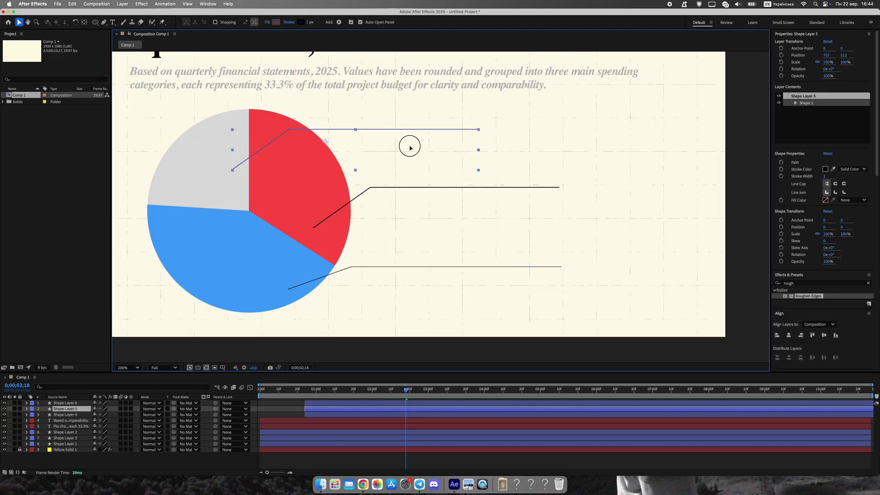
left_click(411, 126)
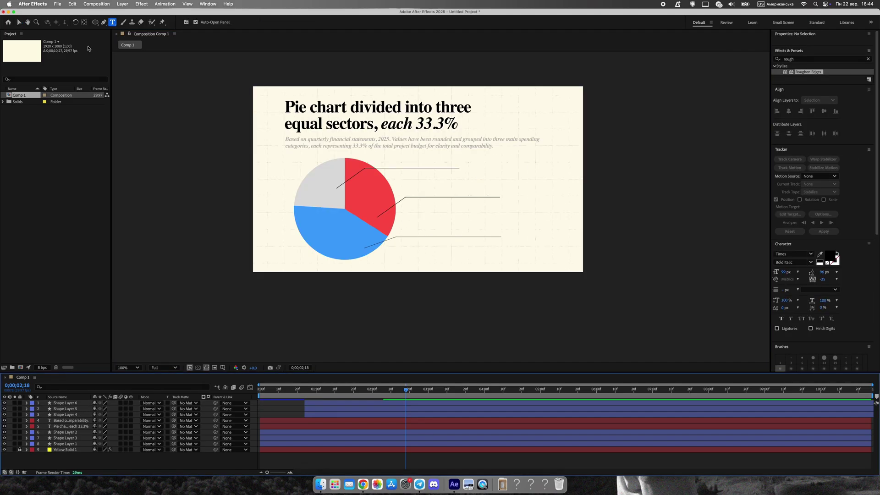
Add an 81 px text label reading "sector A, 33%" near the red slice's callout line
left_click(439, 192)
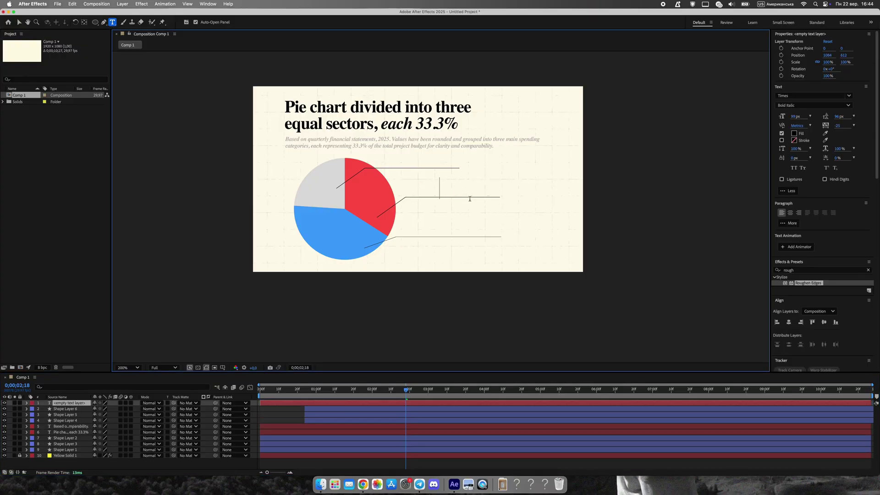
scroll(440, 202, "up", 1)
type("S")
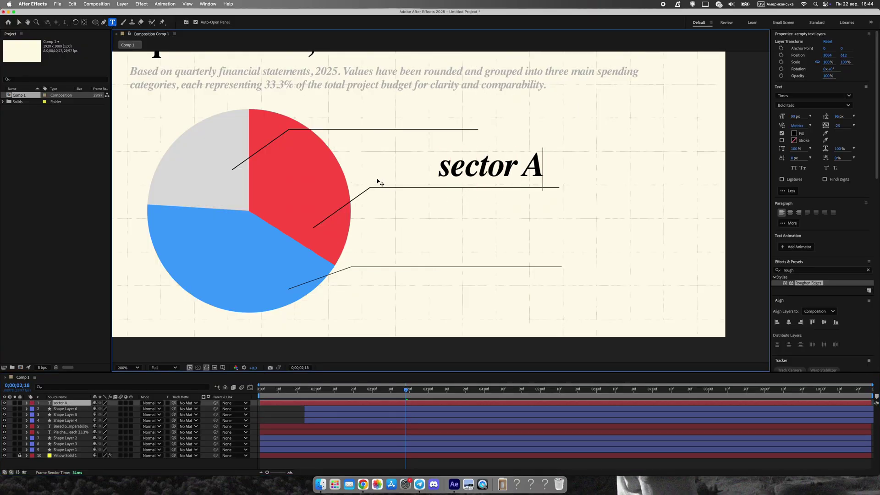
left_click_drag(545, 171, 430, 164)
left_click_drag(795, 117, 787, 117)
left_click(530, 174)
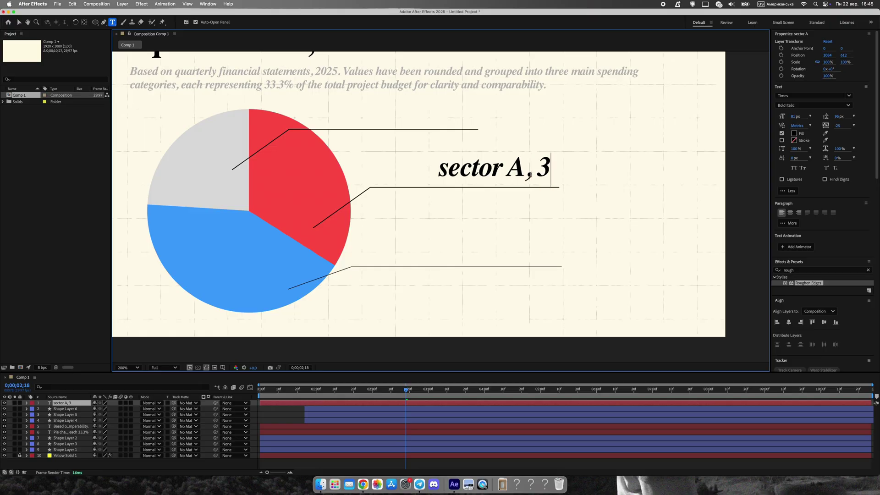
Position the sector A label just above the red slice's callout line and set its font size to 67 px
left_click(20, 22)
left_click_drag(525, 163, 475, 166)
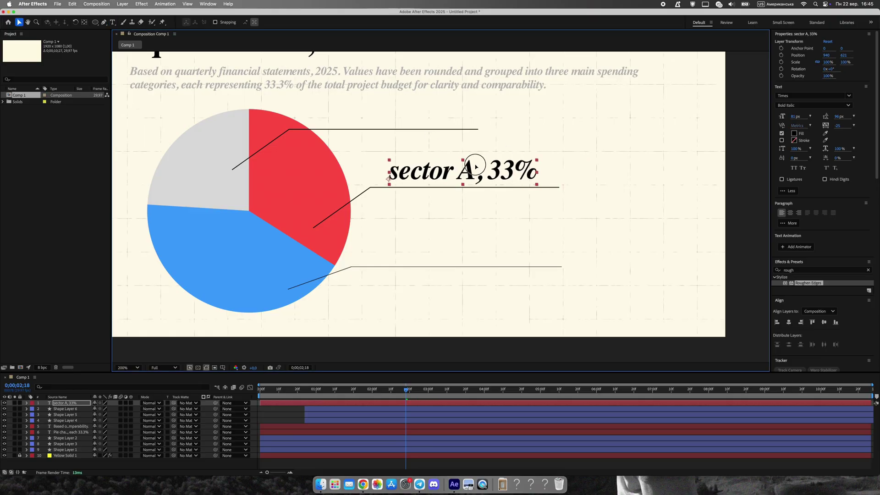
mouse_move(798, 116)
left_mouse_down()
mouse_move(784, 117)
mouse_move(810, 119)
left_mouse_up()
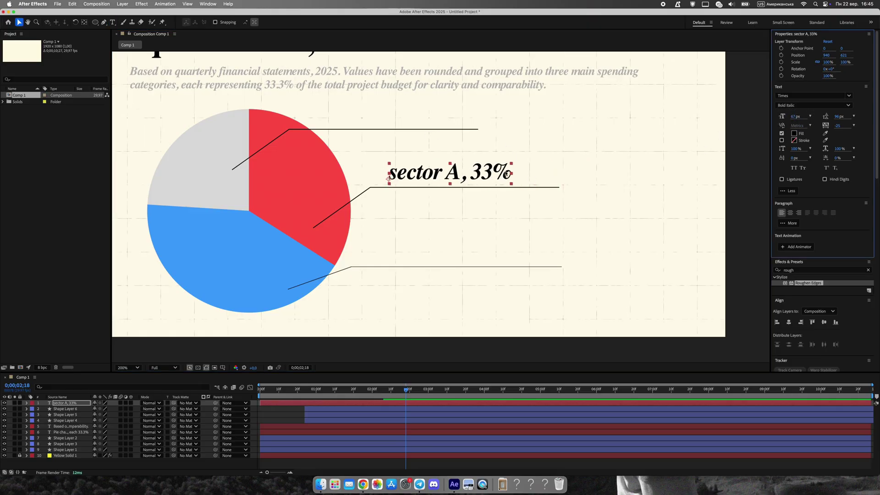
Duplicate the sector A label above the grey slice's callout line and change its text to "sector C, 33%"
left_click_drag(487, 176, 419, 100)
key("ctrl+d")
double_click(423, 112)
left_click(395, 111)
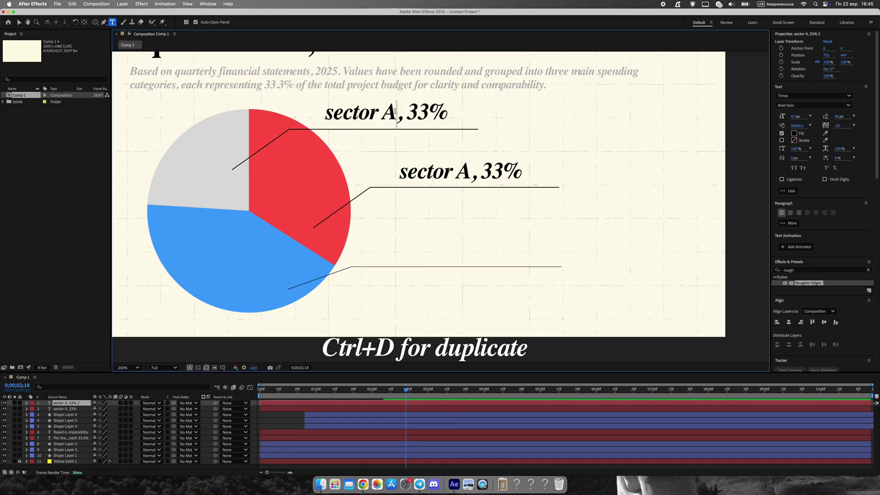
key("BackSpace")
type("C")
left_click(19, 22)
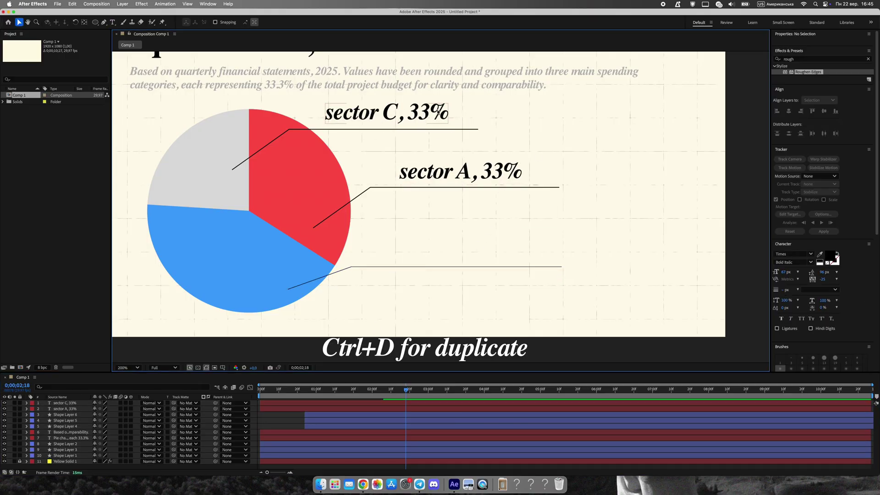
Duplicate the sector C label above the blue slice's callout line and change its text to "sector B, 33%"
key("ctrl+d")
left_click_drag(428, 115, 491, 257)
double_click(489, 256)
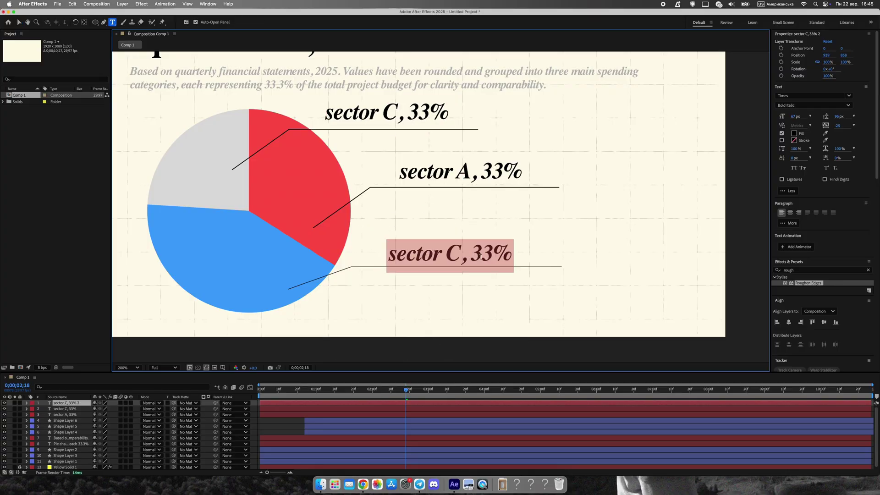
left_click(461, 253)
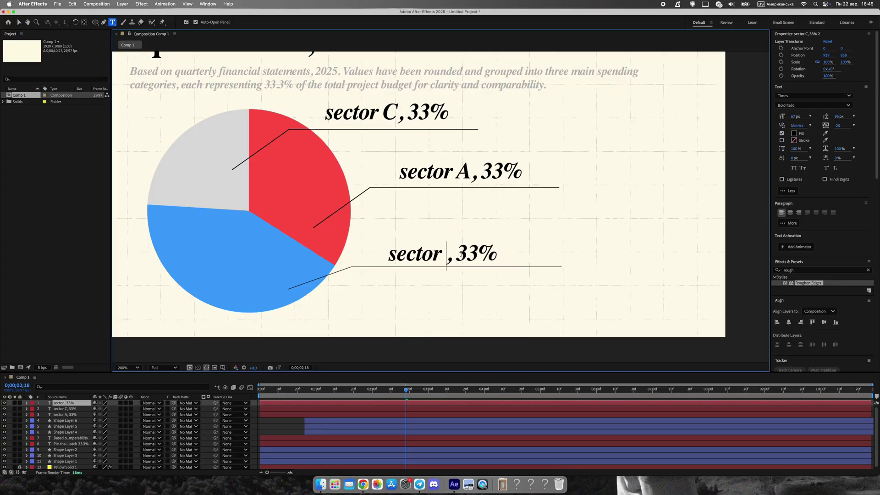
left_click(19, 22)
left_click(519, 205)
scroll(573, 201, "down", 1)
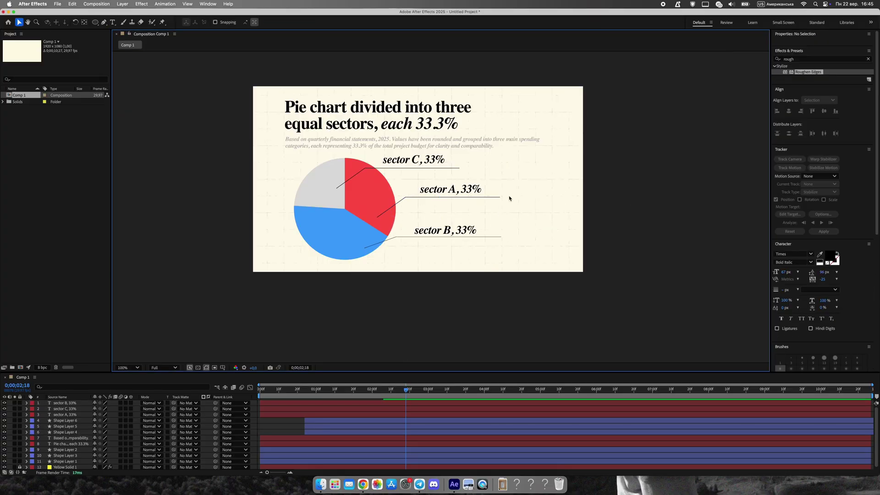
Search the effects for "rough" and apply Roughen Edges to the red slice
left_click_drag(406, 391, 377, 382)
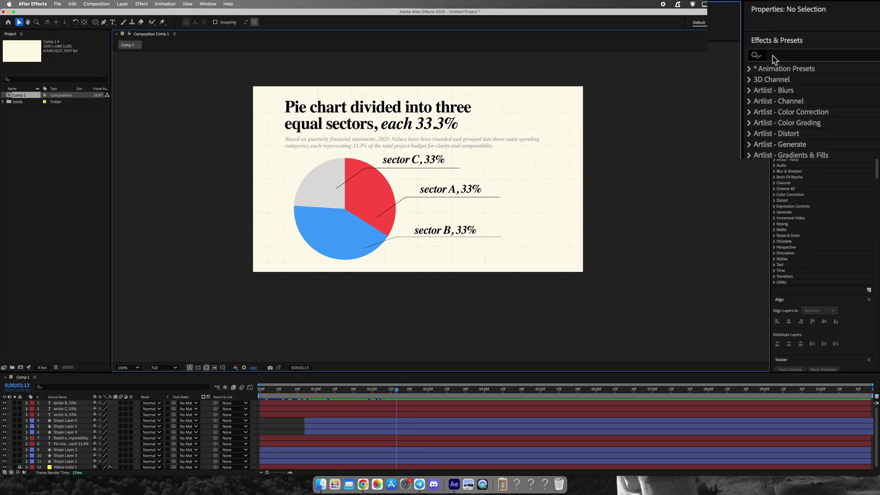
left_click(772, 55)
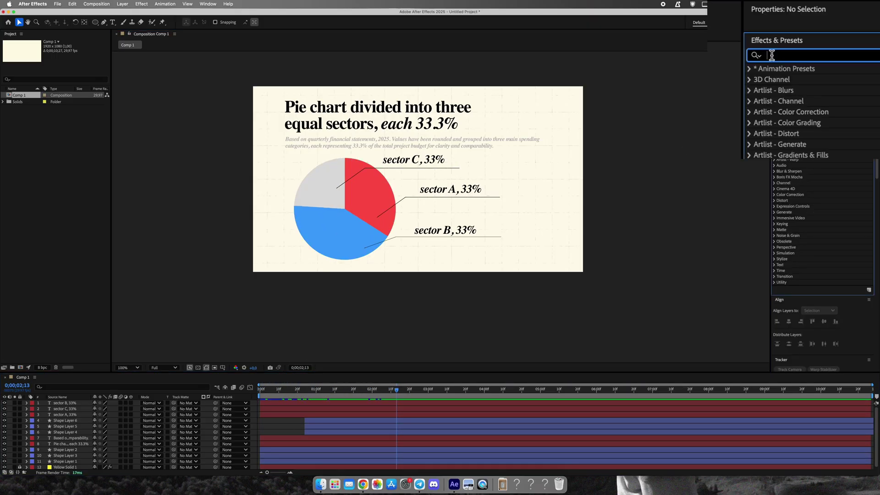
type("rough")
left_click_drag(821, 84, 341, 232)
key("period")
key("period")
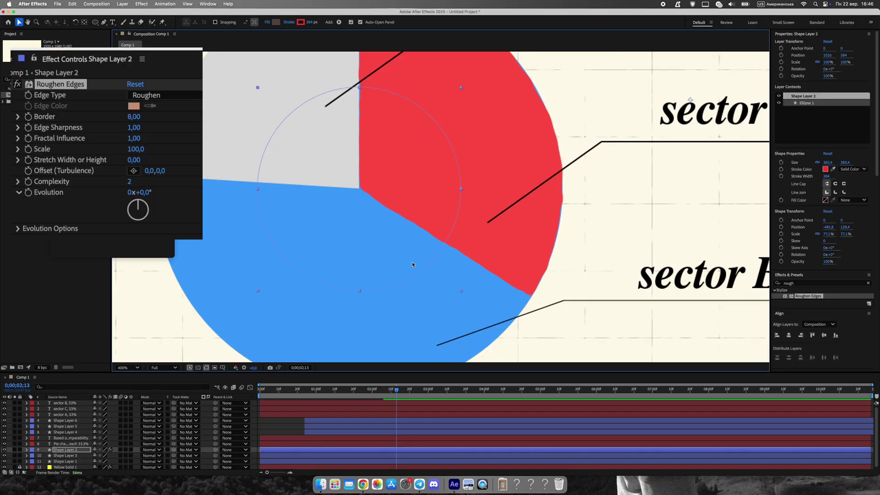
Set the red slice's Roughen Edges to Border 5.70, Edge Sharpness 6.22 and Scale 19
left_click_drag(132, 118, 102, 126)
left_click_drag(136, 154, 72, 155)
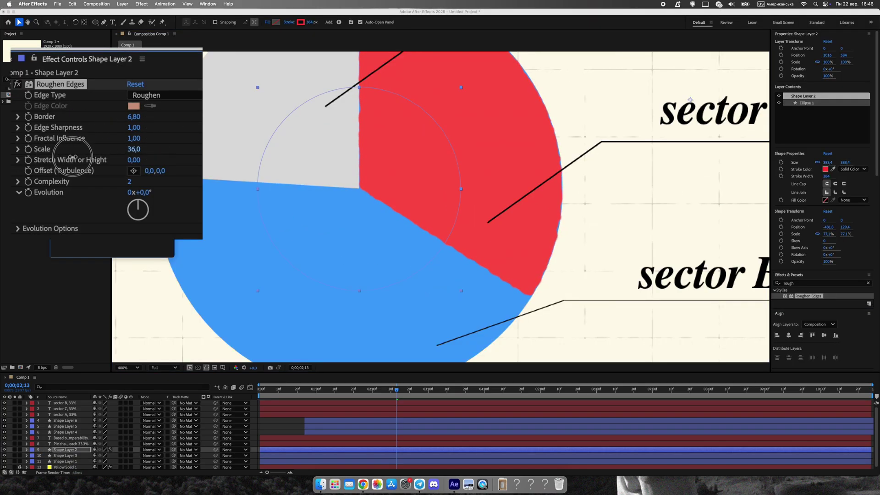
left_click_drag(133, 118, 149, 119)
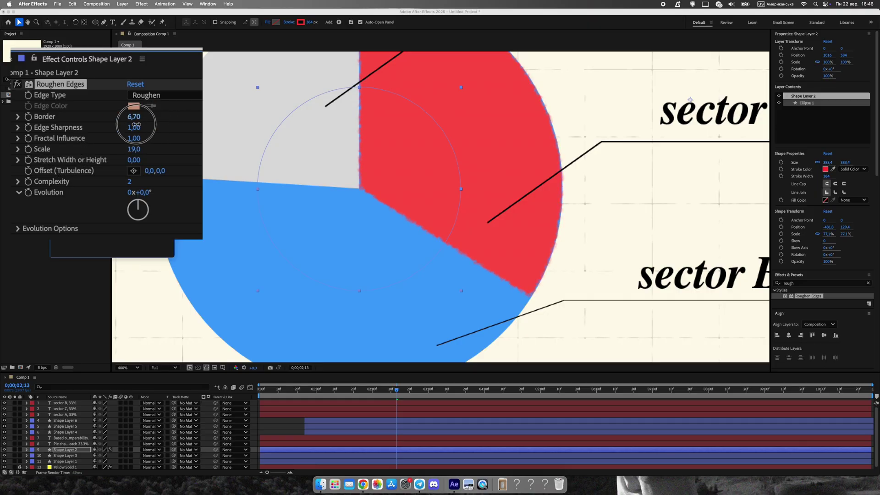
left_click_drag(72, 132, 192, 131)
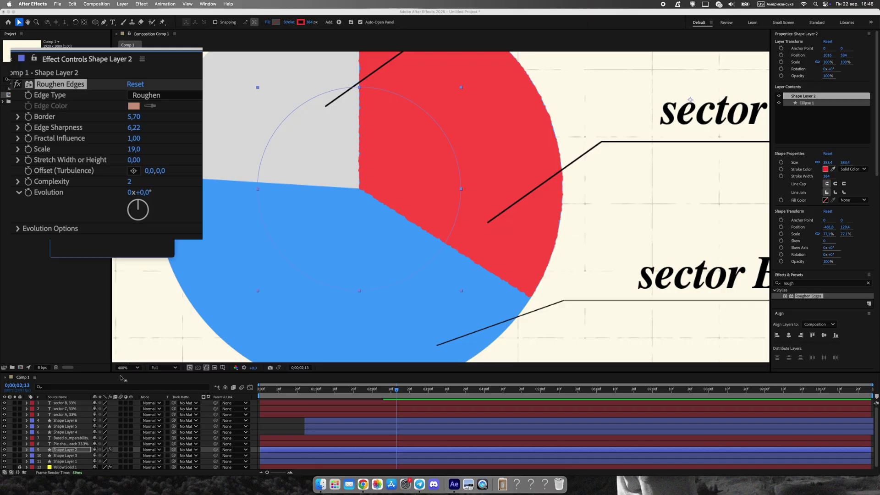
Paste the red slice's Roughen Edges effect onto the blue and grey slices and inspect their edges
left_click(80, 455)
key("super+v")
left_click(80, 468)
scroll(416, 246, "down", 1)
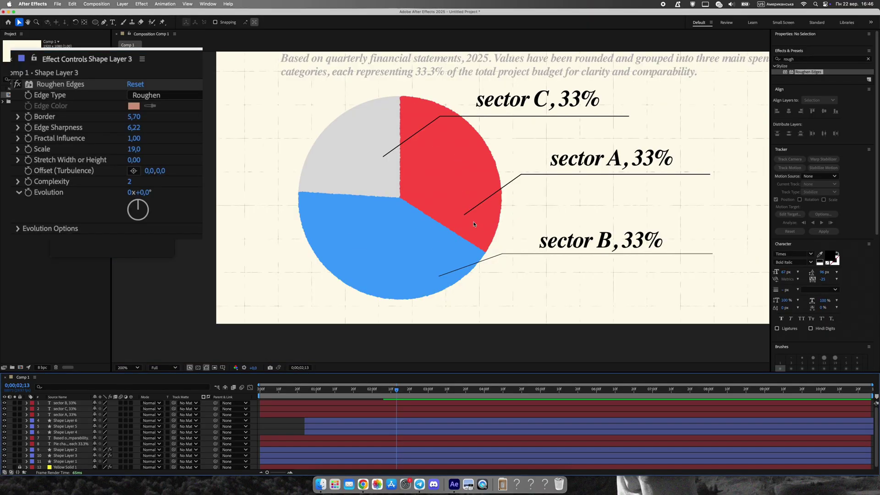
scroll(474, 224, "up", 3)
scroll(498, 252, "down", 1)
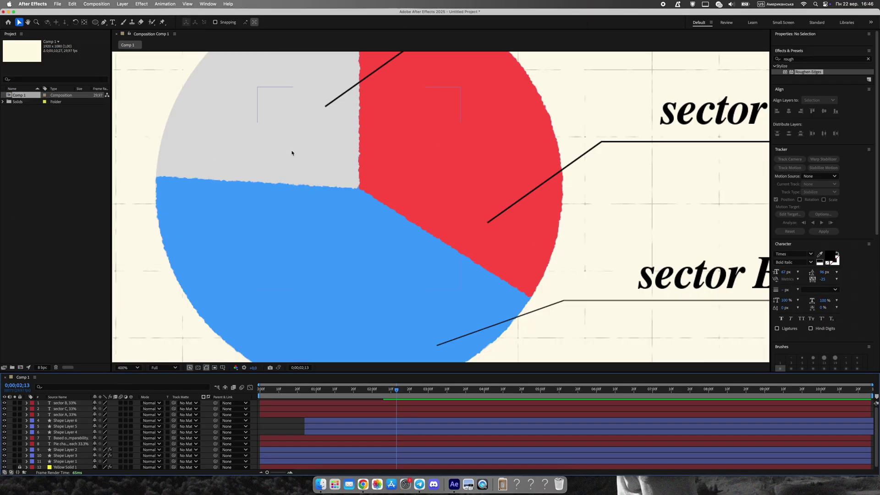
left_click(75, 461)
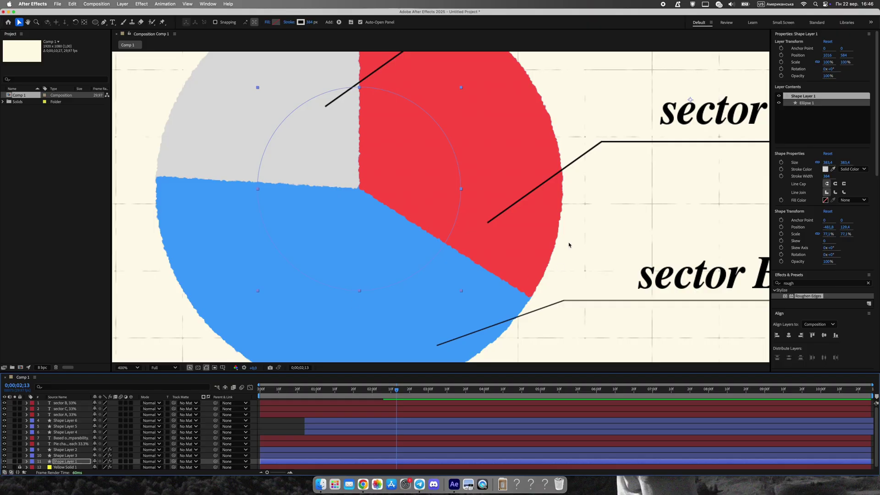
Paste the slices' Roughen Edges effect onto the sector A label
left_click(569, 244)
scroll(569, 244, "down", 1)
left_click_drag(569, 244, 372, 280)
left_click(416, 192)
key("super+v")
scroll(416, 193, "up", 1)
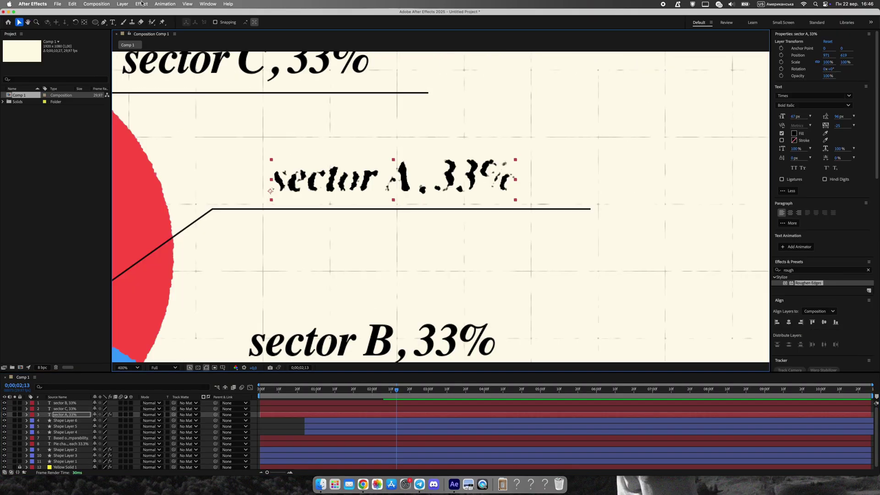
Set the sector A label's Roughen Edges to Border 0.30, Edge Sharpness 4.30 and Scale 14
left_click(142, 4)
left_click(153, 13)
left_click_drag(133, 118, 99, 123)
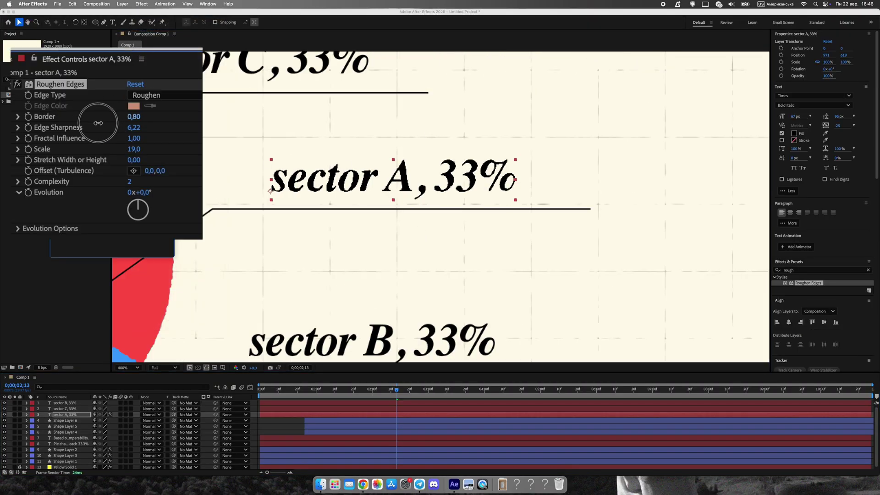
left_click_drag(135, 155, 83, 161)
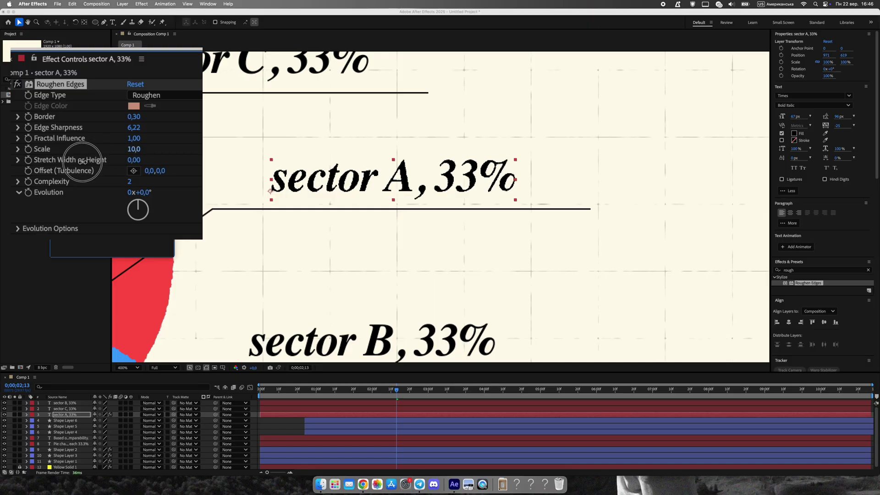
left_click(133, 116)
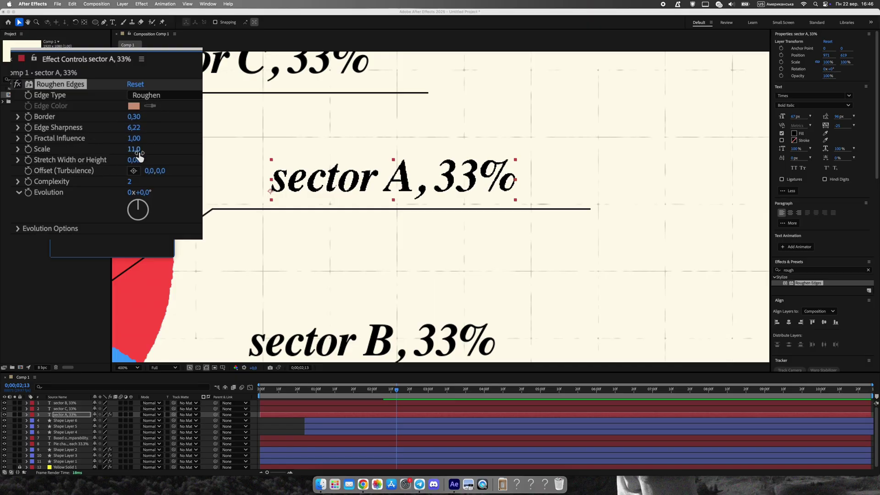
left_click_drag(139, 157, 156, 152)
left_click_drag(134, 130, 185, 131)
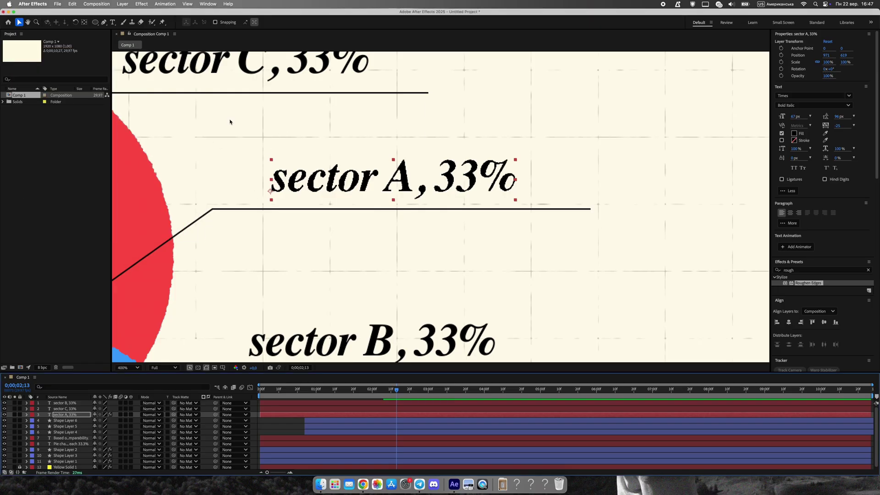
Copy the sector A label's Roughen Edges effect to the sector C and sector B labels
left_click(141, 4)
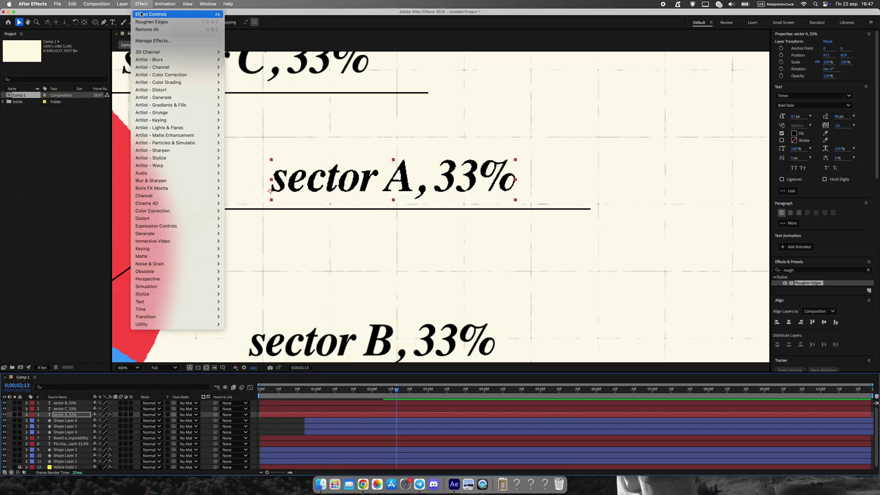
left_click(149, 14)
left_click(69, 409)
key("super+v")
left_click(70, 403)
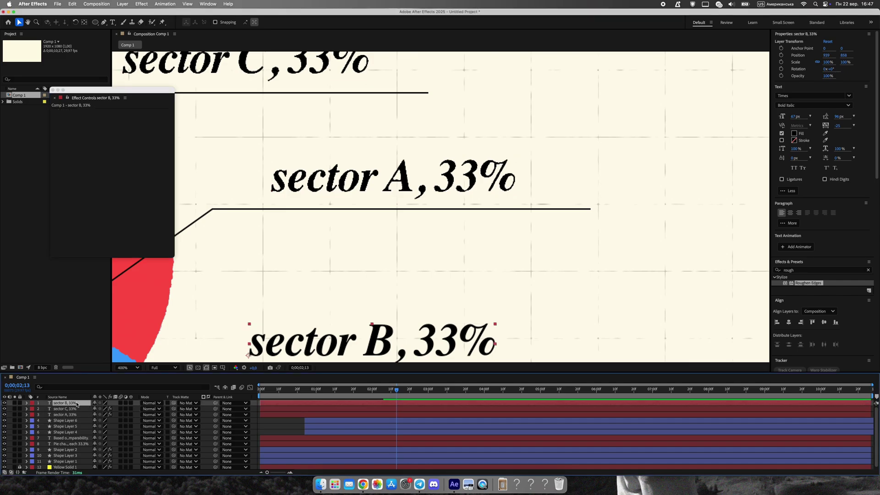
key("super+v")
Paste the label's Roughen Edges effect onto the subtitle and title, close the effect settings and inspect the text
left_click(69, 439)
key("super+v")
left_click(69, 444)
key("super+v")
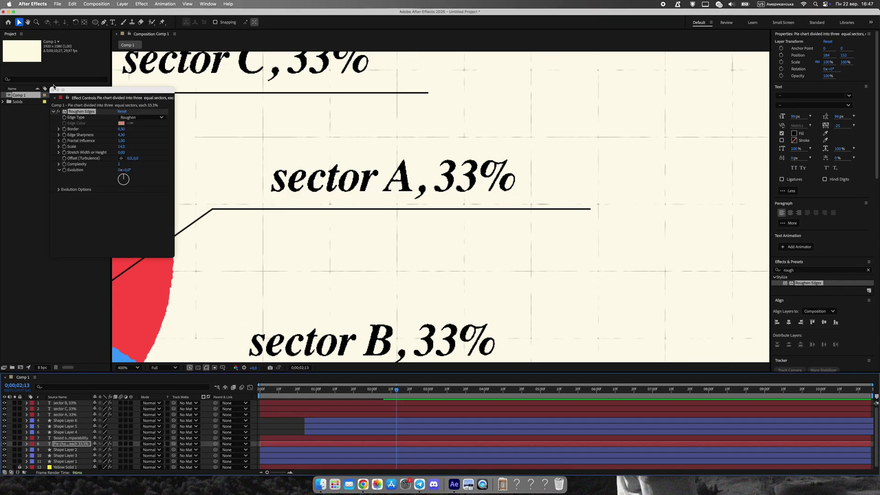
left_click(52, 90)
key("space")
left_click_drag(281, 108, 262, 264)
scroll(467, 277, "down", 2)
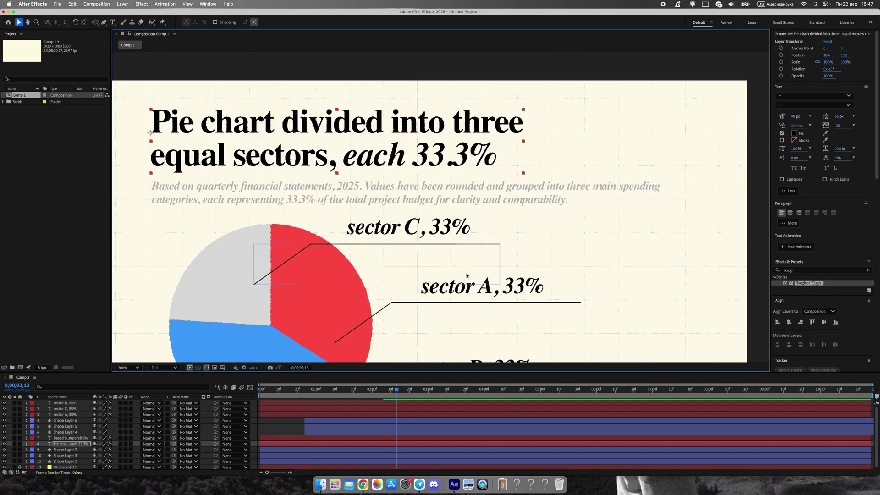
Deselect the title and create a new yellow solid layer covering the whole composition
scroll(590, 267, "up", 1)
scroll(590, 268, "down", 1)
left_click(590, 267)
left_click_drag(589, 267, 576, 247)
mouse_move(398, 389)
left_mouse_down()
mouse_move(274, 380)
mouse_move(403, 374)
left_mouse_up()
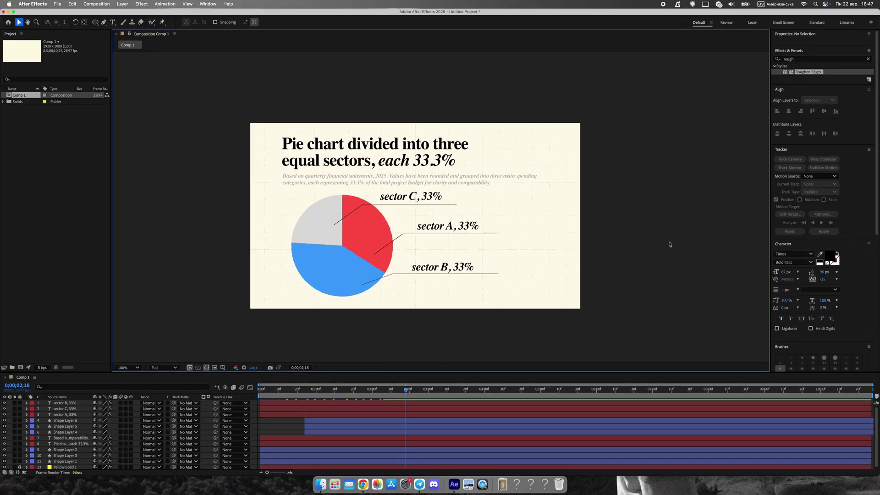
scroll(668, 243, "down", 1)
right_click(319, 324)
mouse_move(326, 330)
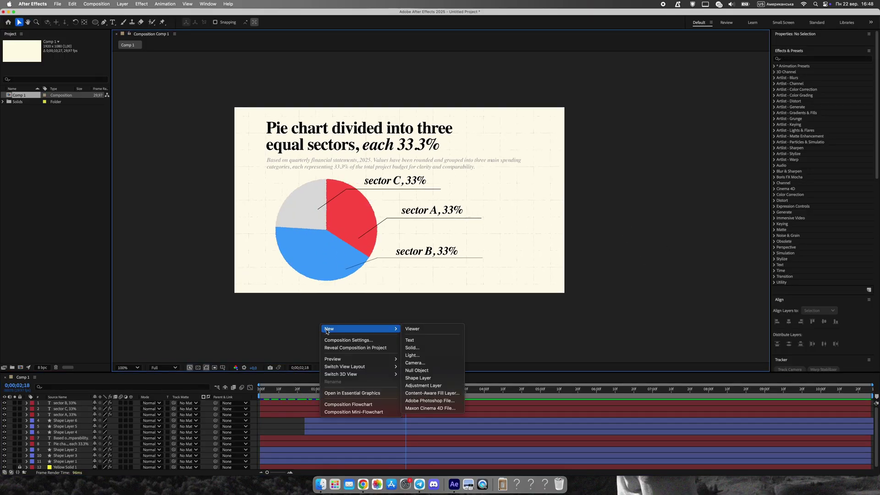
left_click(416, 348)
left_click(507, 312)
Apply Fractal Noise to the new solid with Contrast 1453, Brightness 45, Complexity 6.5 and Evolution 139°
left_click(841, 98)
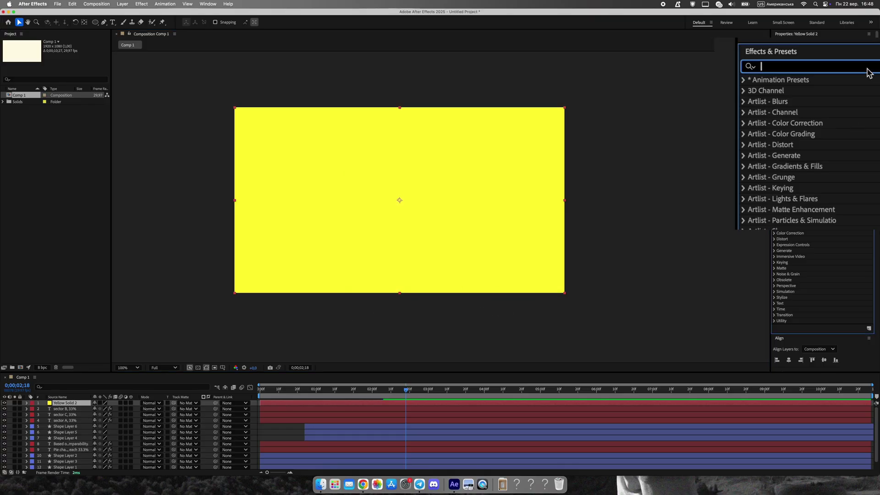
type("noise")
left_click_drag(802, 123, 467, 156)
left_click_drag(120, 136, 170, 169)
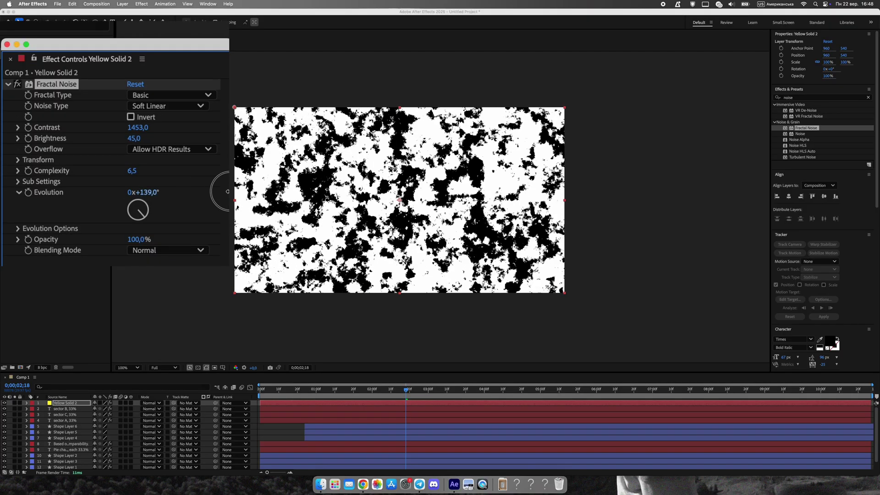
Apply Color Key to the noise solid and key out its white areas
left_click(868, 97)
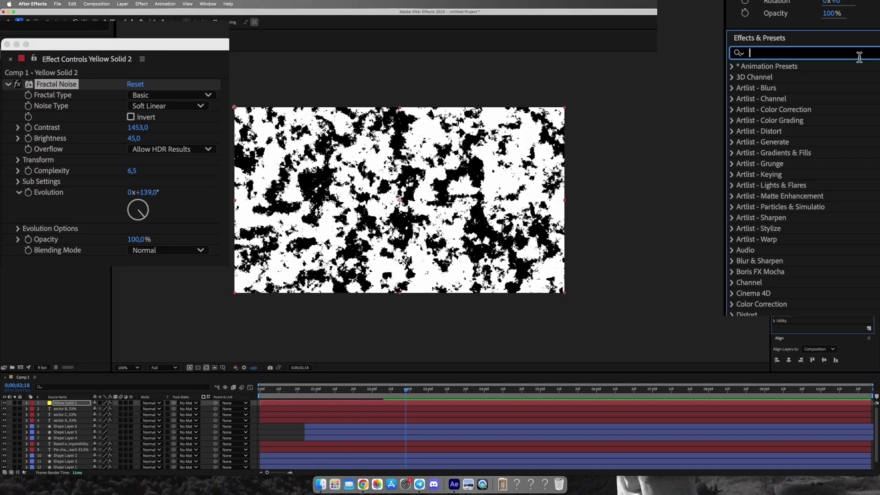
type("key")
left_click_drag(798, 209, 336, 204)
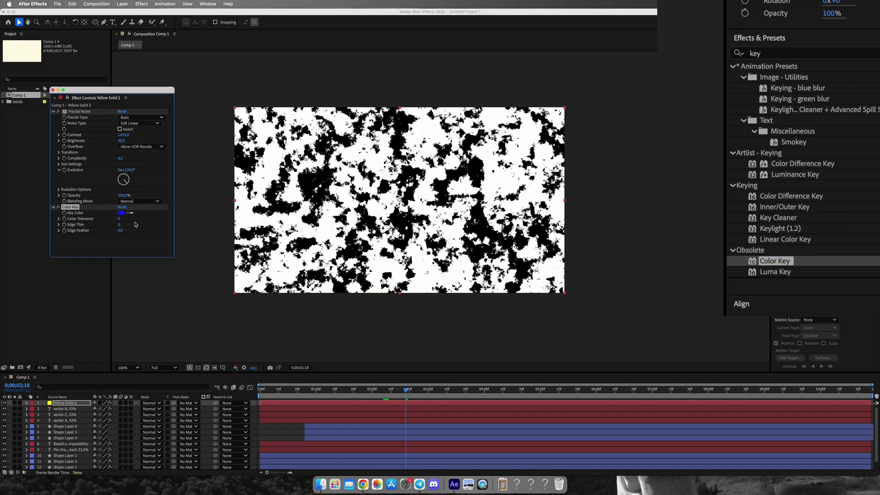
left_click(129, 214)
left_click(276, 163)
scroll(387, 207, "up", 1)
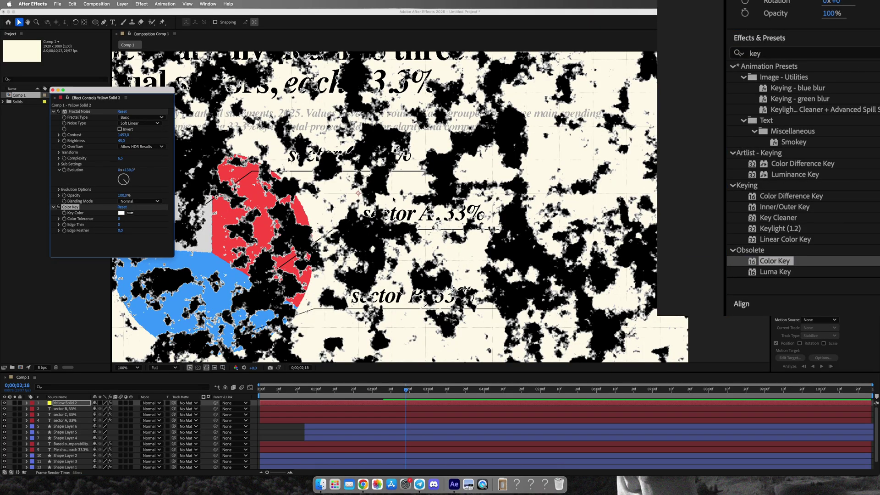
scroll(387, 206, "down", 1)
scroll(388, 207, "up", 2)
scroll(388, 207, "down", 4)
Apply the CC Ball Action effect to the keyed noise solid
left_click(860, 54)
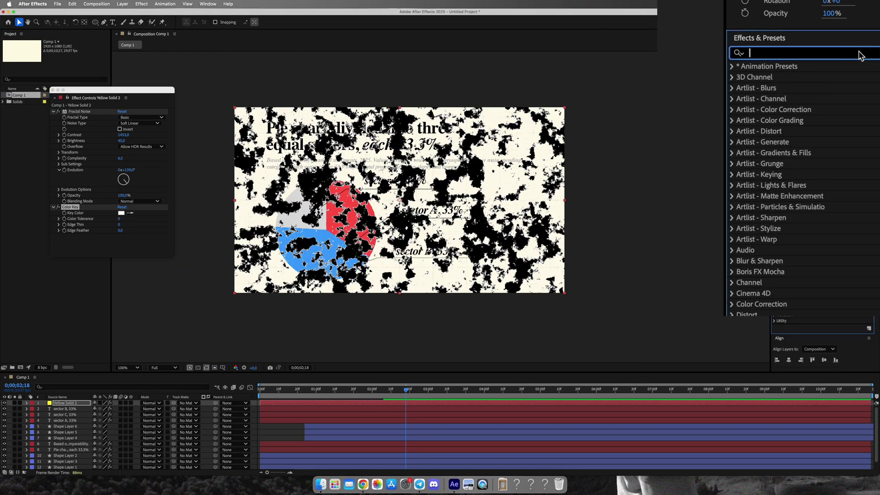
type("cc ball")
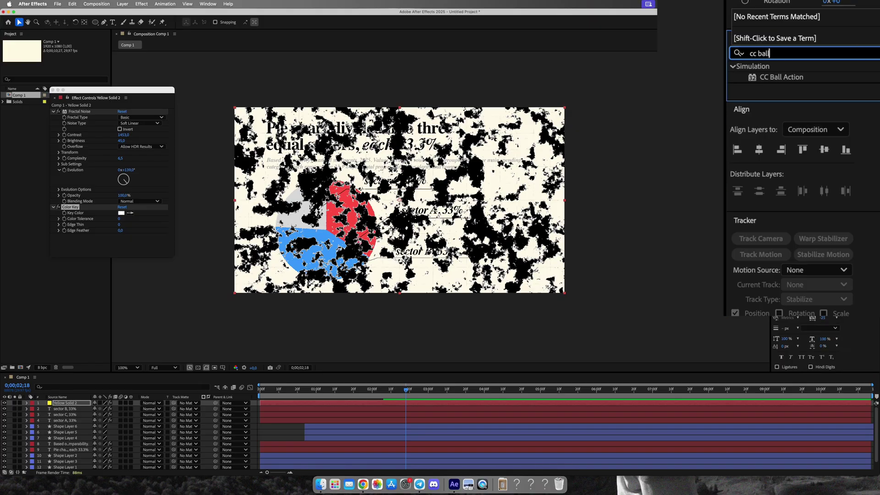
double_click(781, 79)
scroll(267, 224, "up", 4)
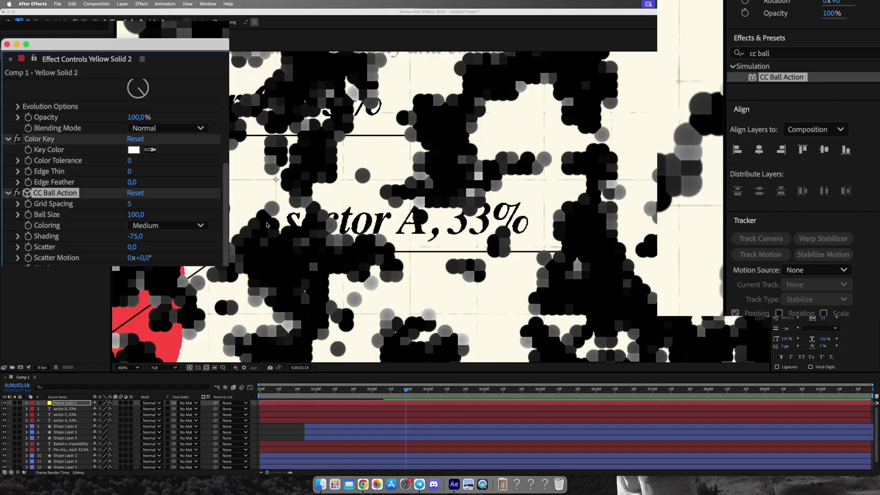
Set CC Ball Action's Ball Size to 28 and Grid Spacing to 1 for a fine dot texture
left_click_drag(121, 205, 100, 222)
left_click(130, 204)
type("2")
key("Return")
left_click(130, 201)
type("1")
key("Return")
scroll(376, 215, "down", 2)
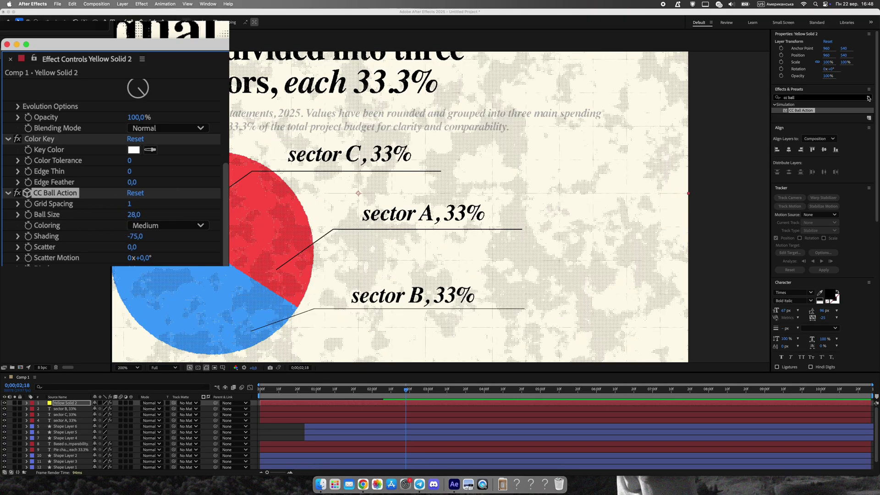
Apply a Fill effect to the dot-texture solid
left_click(868, 97)
type("fill")
left_click_drag(775, 164, 89, 254)
scroll(334, 264, "up", 2)
left_click_drag(220, 260, 456, 258)
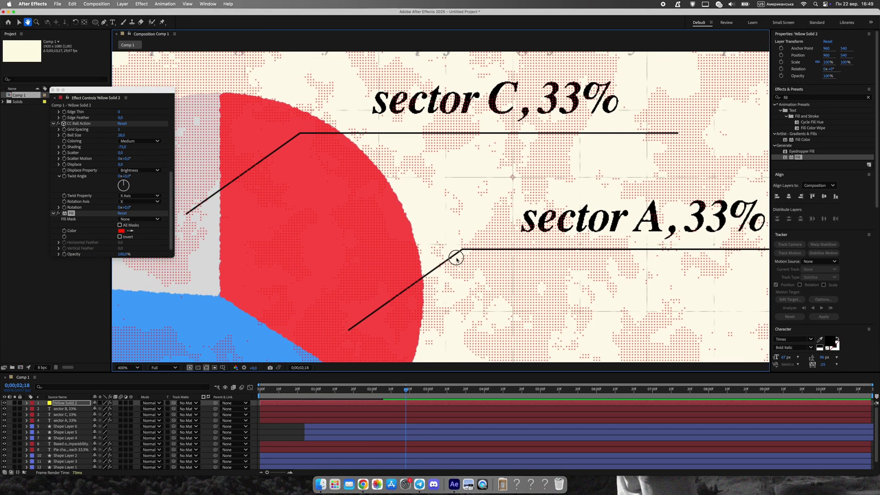
Set the dot texture's Fill color to off-white FFFEF7
left_click(121, 231)
left_click_drag(462, 290, 461, 278)
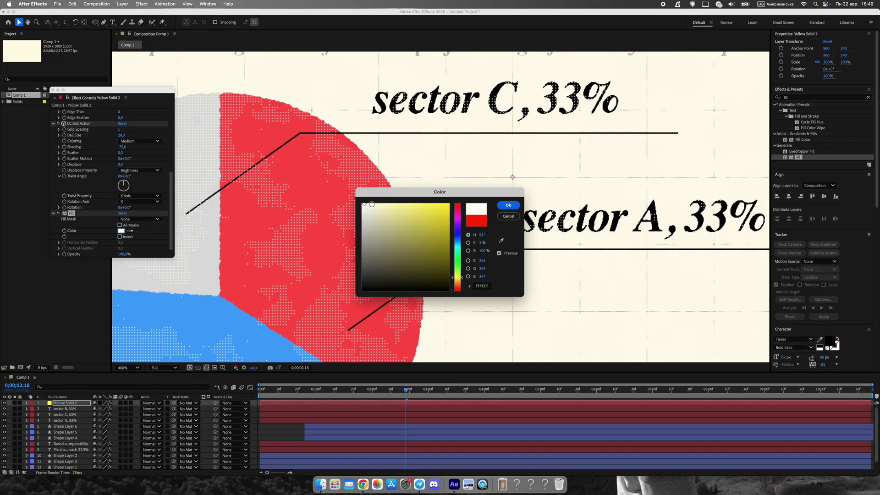
left_click(508, 206)
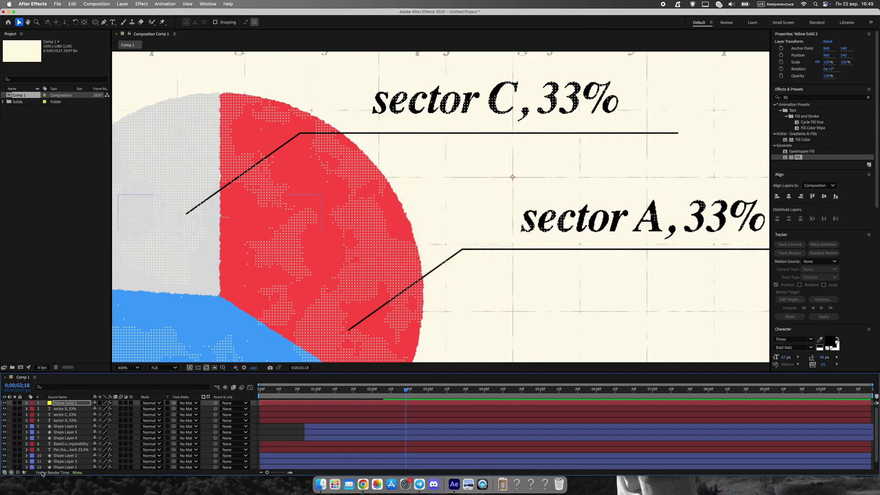
Lower the dot-texture solid's opacity to 43%, check it over the title, and lock the layer
scroll(369, 237, "down", 4)
key("period")
key("period")
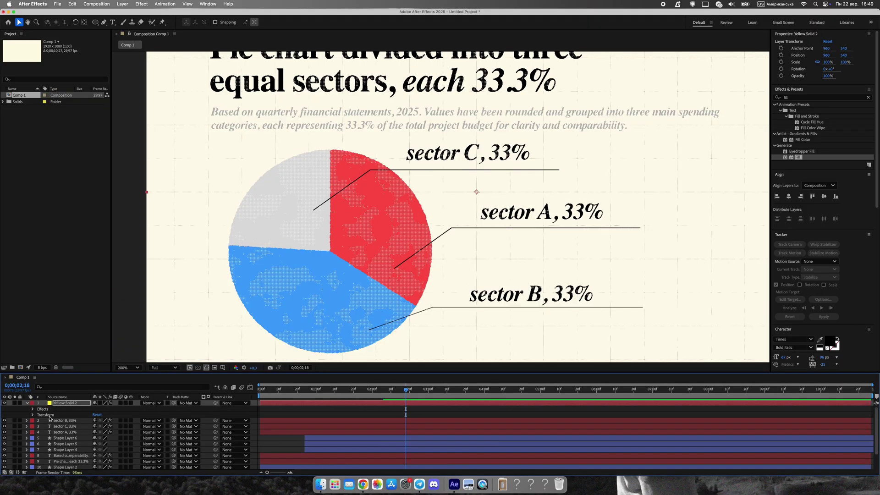
left_click(33, 415)
left_click_drag(97, 443, 78, 447)
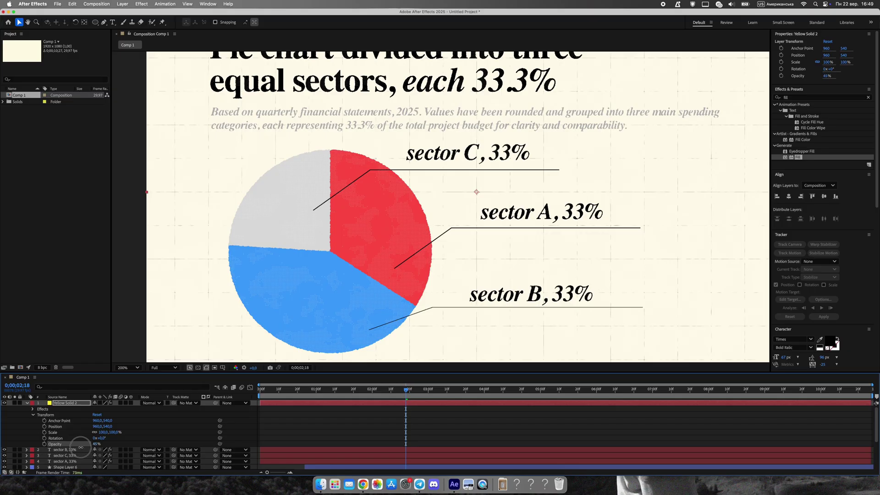
scroll(347, 346, "up", 1)
left_click_drag(381, 157, 559, 465)
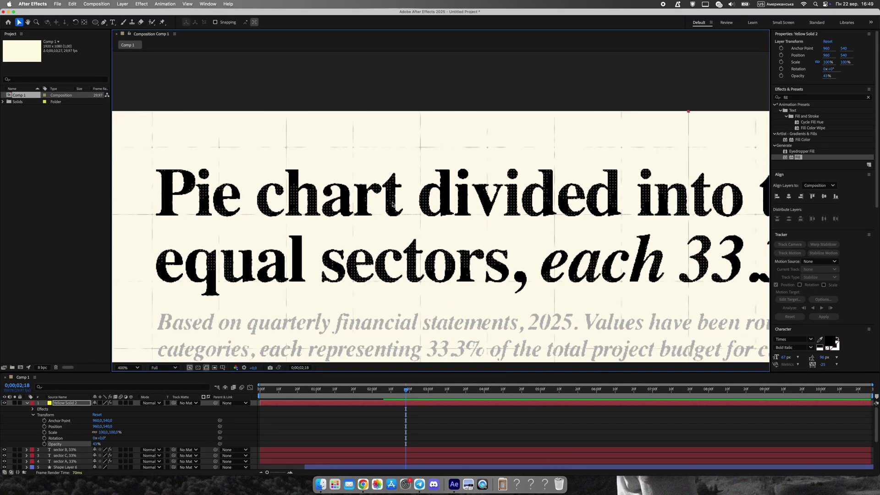
scroll(577, 314, "down", 1)
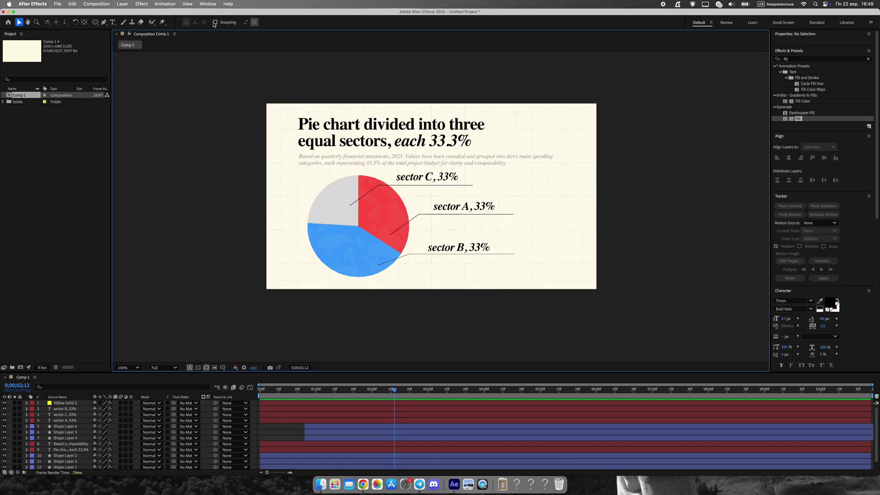
left_click(367, 143)
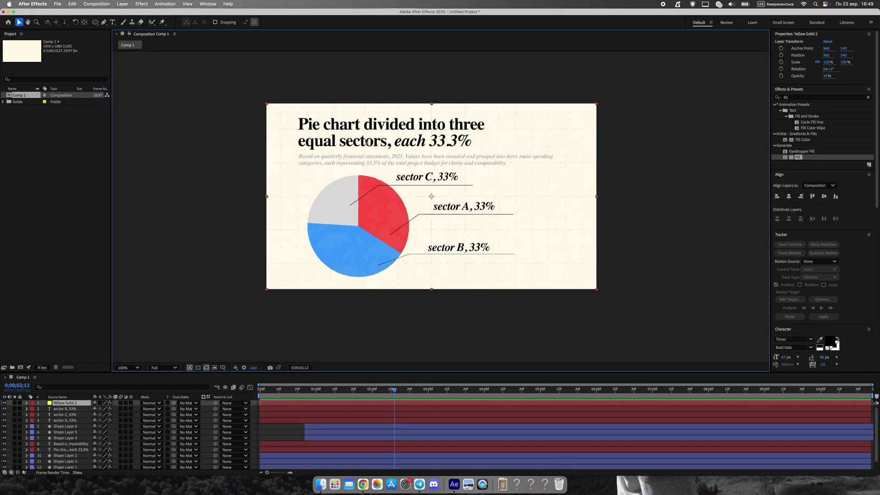
left_click(20, 403)
Apply the first Animate Characters text preset, From Start, as an In transition to the three sector labels with Animation Composer
left_click(65, 408)
left_click(64, 420, "shift")
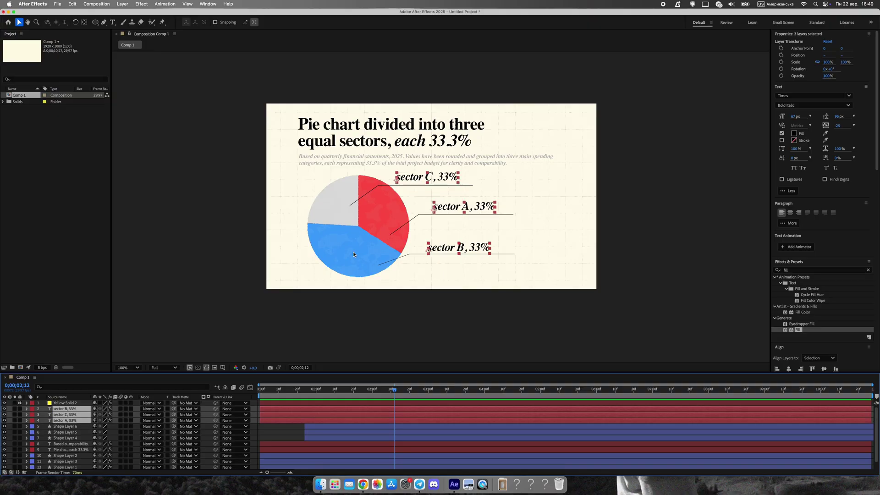
left_click(206, 4)
left_click(223, 64)
left_click(584, 85)
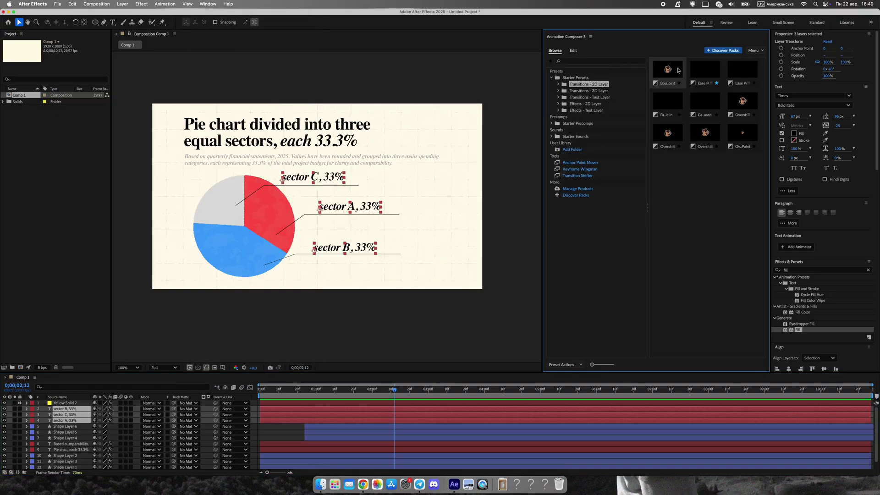
left_click(558, 98)
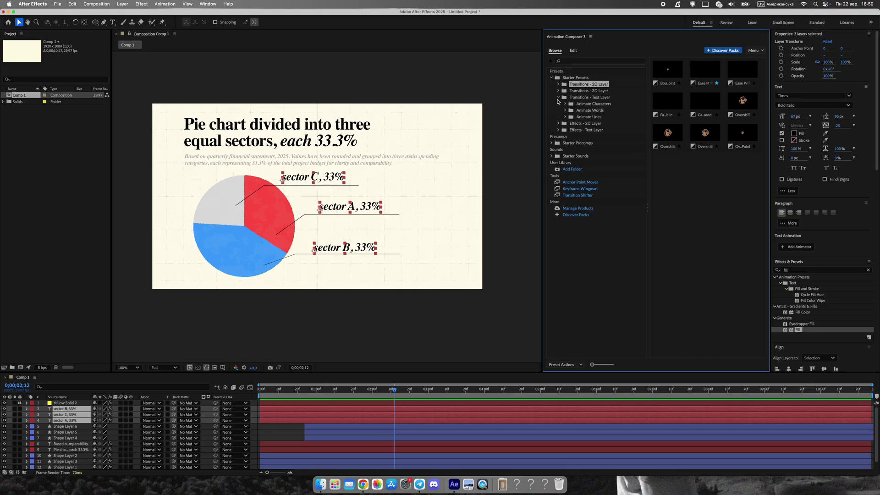
left_click(581, 104)
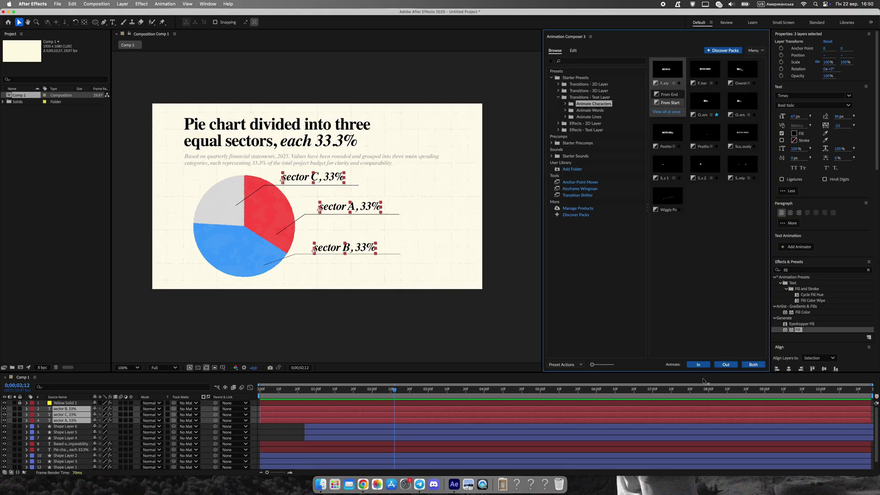
double_click(658, 73)
left_click(53, 91)
Preview the label animation and shift the three sector label layers to start at about one second
key("Home")
key("space")
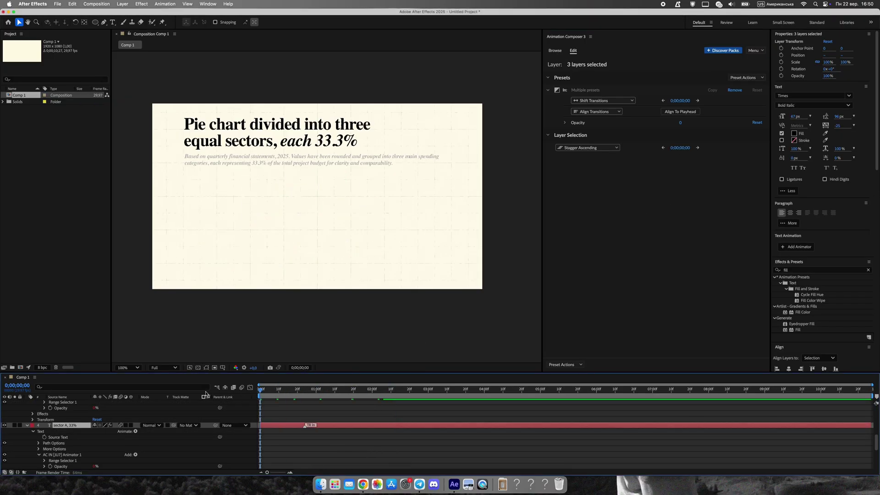
key("space")
left_click_drag(274, 427, 287, 427)
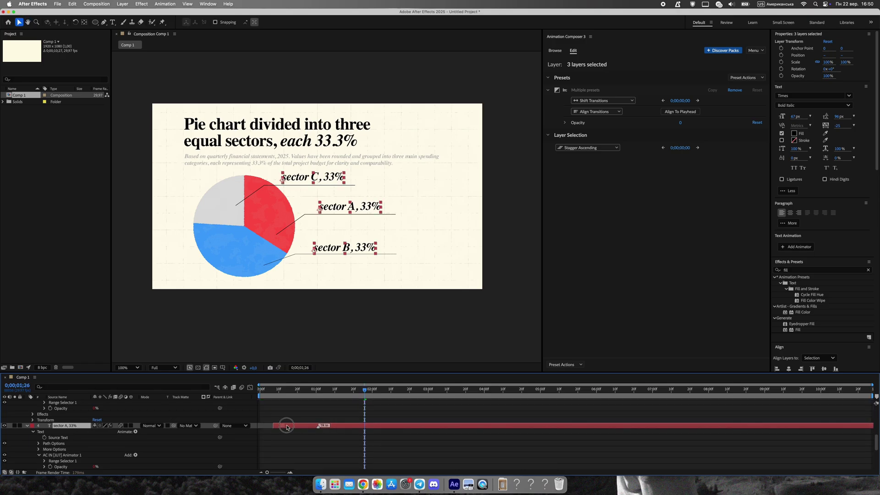
key("space")
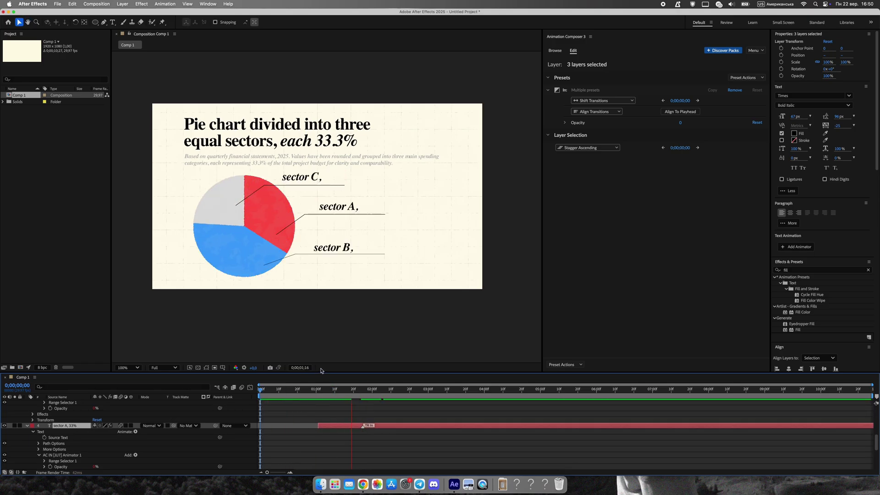
Close Animation Composer and collapse the sector label layers' properties
right_click(561, 36)
left_click(572, 41)
scroll(29, 429, "up", 5)
left_click(26, 409)
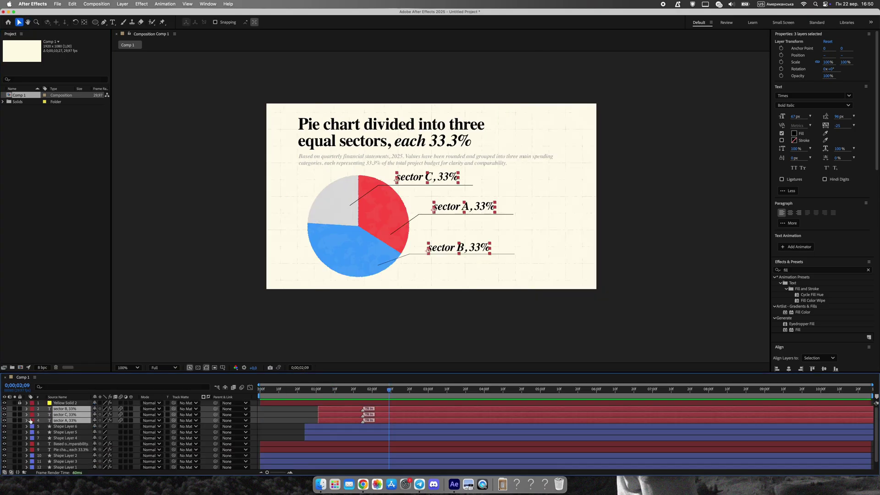
Select the title and subtitle together and open Animation Composer's Starter Presets
left_click(220, 293)
left_click(443, 125)
left_click(436, 159, "shift")
left_click(228, 5)
mouse_move(209, 4)
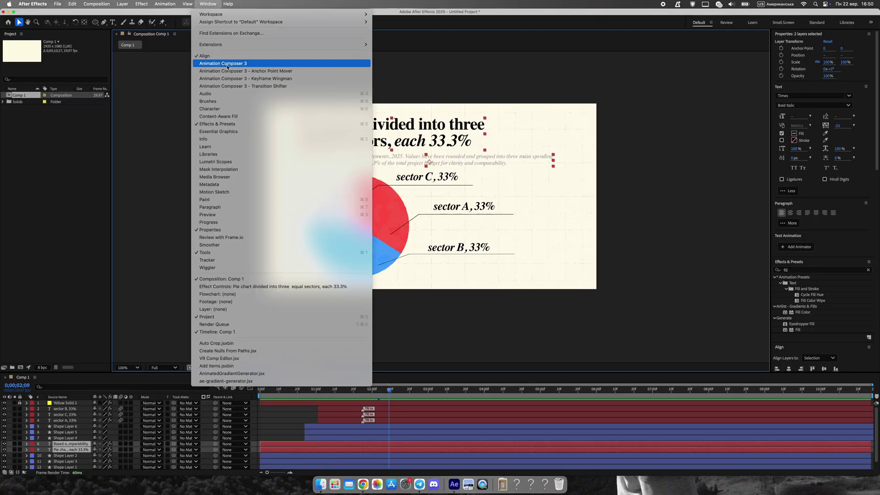
left_click(229, 62)
left_click(575, 78)
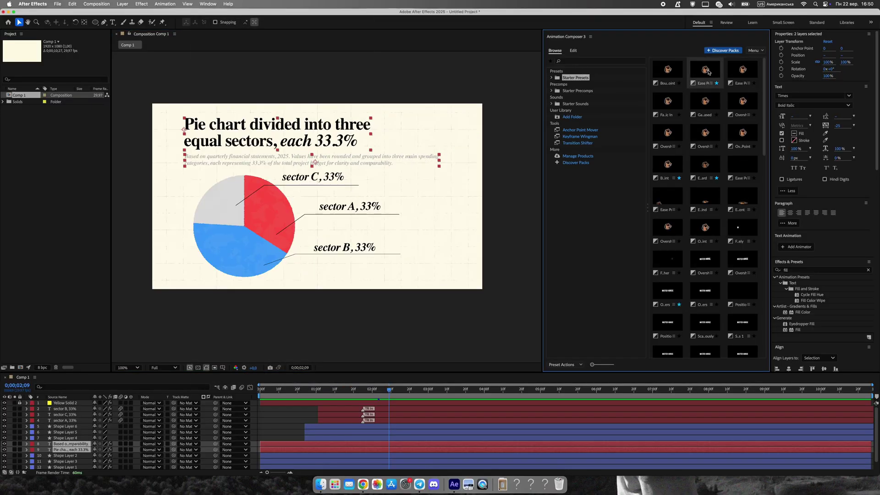
Apply the Fade & Position Lines From Start Together text preset as an In transition to the title and subtitle
left_click(551, 90)
left_click(552, 77)
left_click(589, 98)
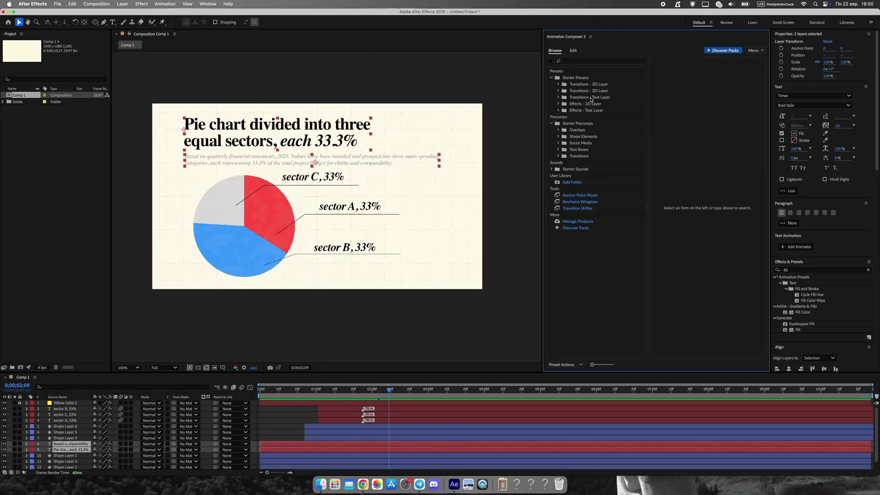
left_click_drag(762, 114, 761, 147)
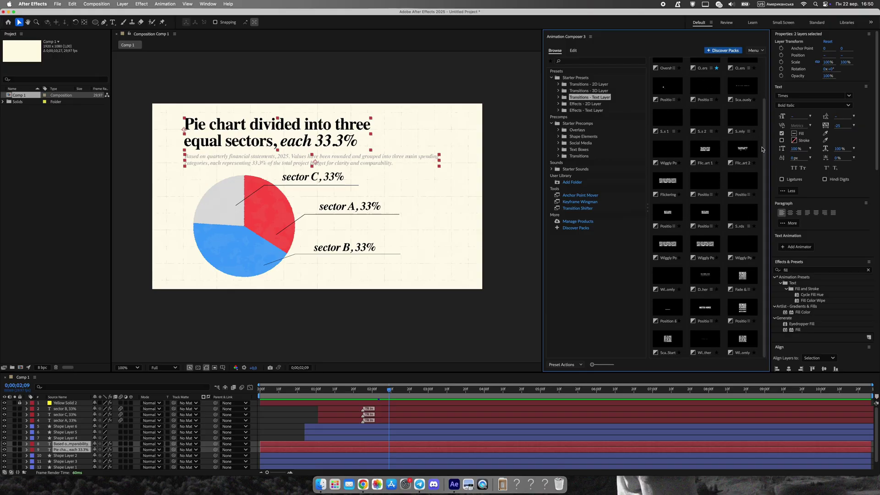
left_click(760, 160)
left_click(750, 278)
left_click(702, 365)
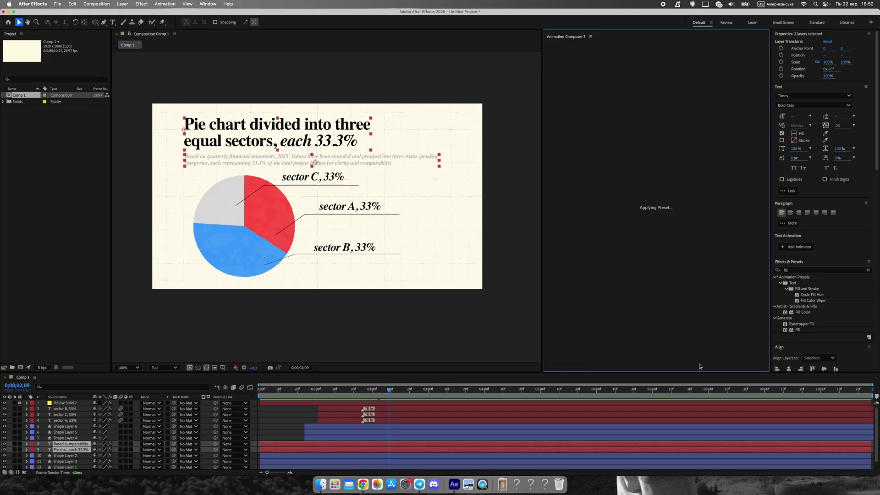
Preview the text transition and set its vertical Position offset to 100
left_click_drag(388, 390, 264, 384)
key("space")
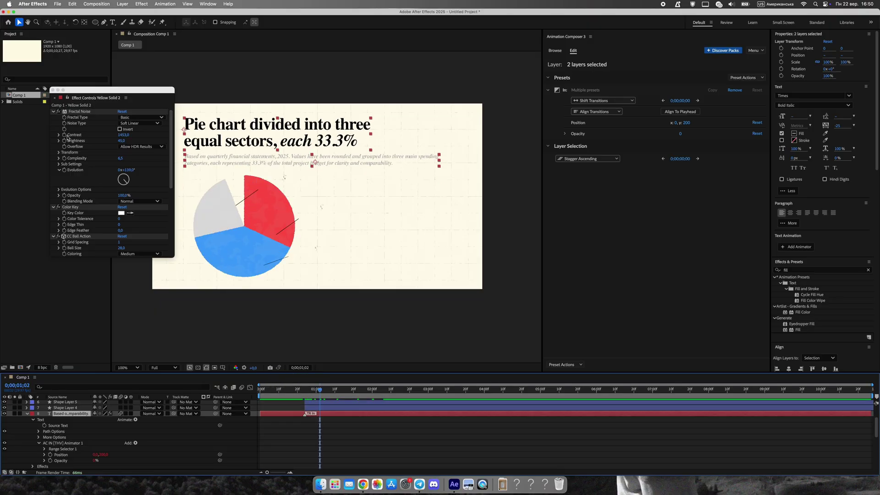
left_click(686, 122)
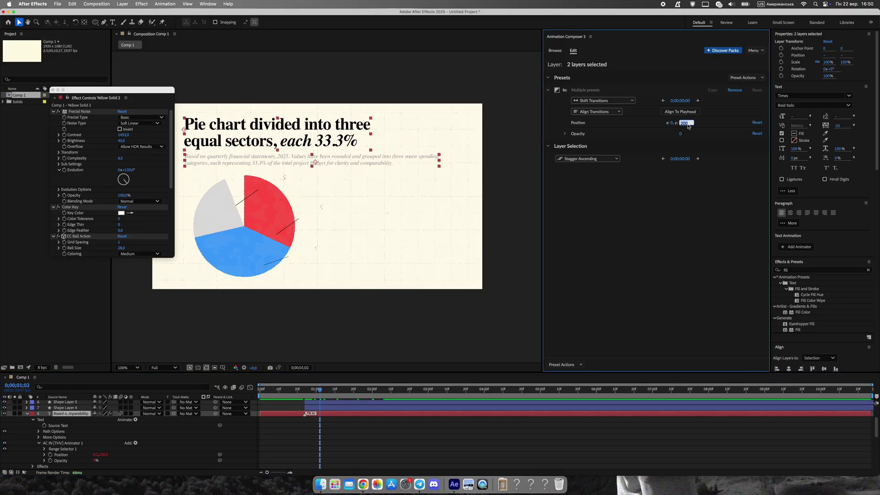
mouse_move(300, 391)
left_mouse_down()
mouse_move(259, 390)
mouse_move(311, 392)
left_mouse_up()
left_click(53, 89)
Collapse the subtitle layer's properties, delay that layer to start about 16 frames in, after the title, and preview the timing
scroll(29, 428, "up", 1)
left_click(27, 419)
left_click(266, 448)
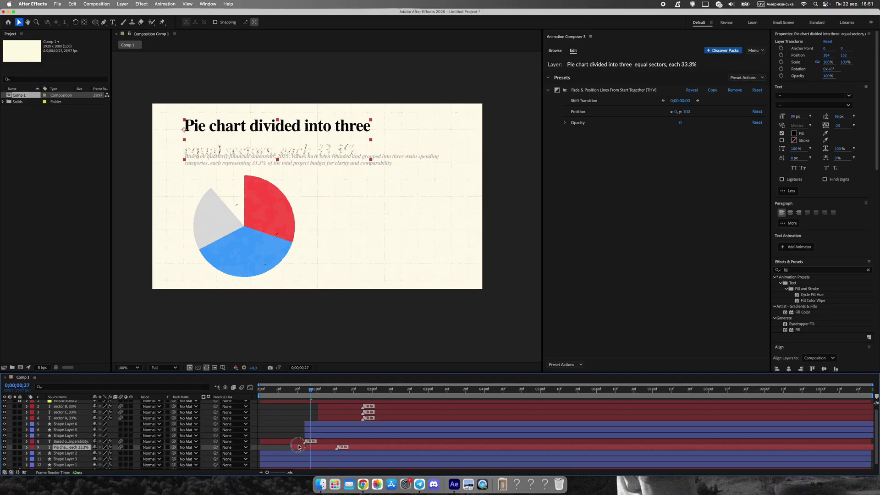
left_click_drag(273, 442, 302, 443)
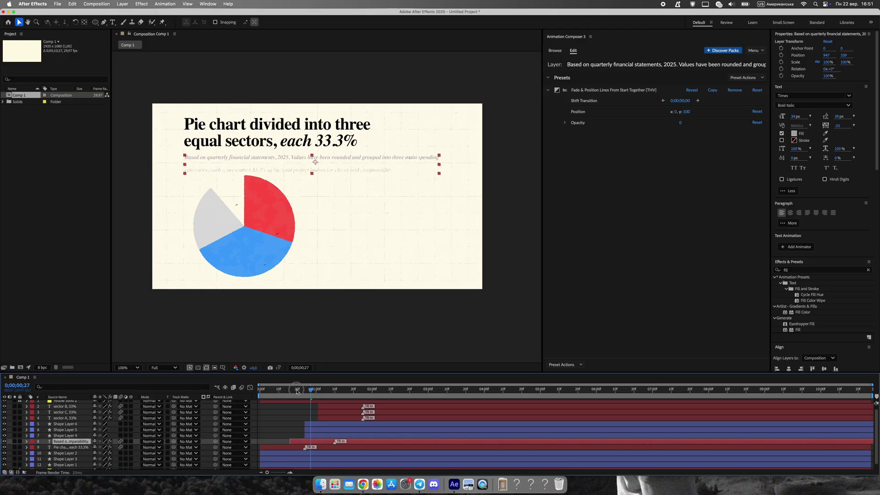
key("space")
key("space")
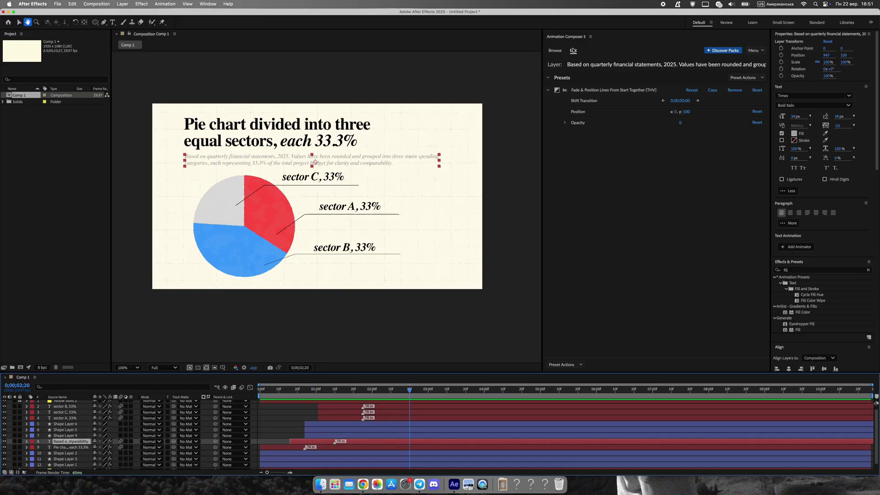
Close Animation Composer and replay the animation from the start of the composition, inspecting the sector labels up close
right_click(568, 37)
left_click(583, 42)
left_click_drag(408, 390, 260, 388)
key("space")
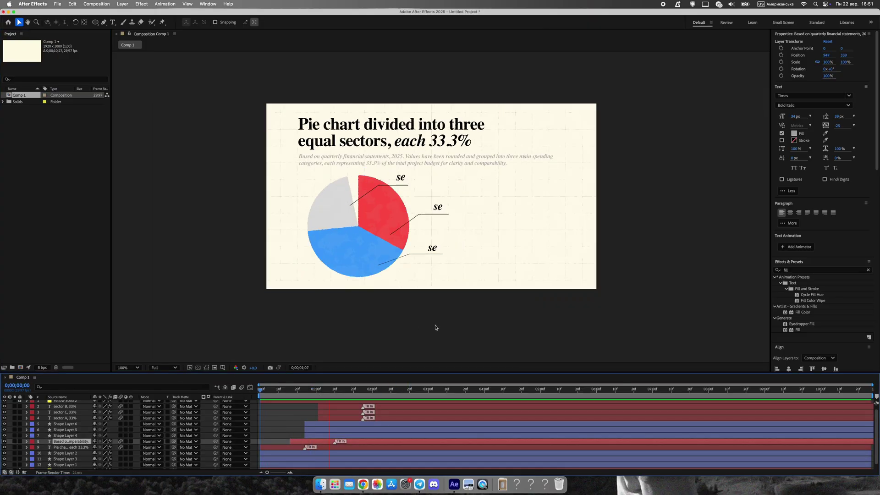
scroll(410, 214, "up", 4)
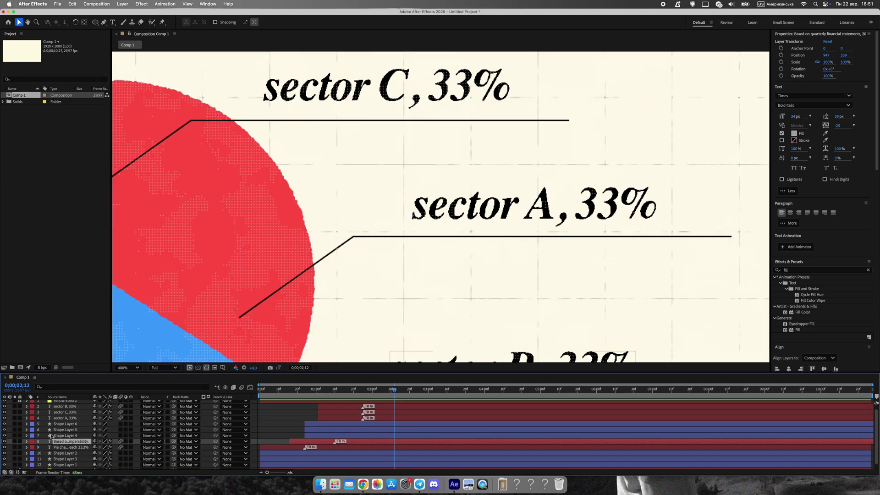
Create a new adjustment layer and place it at the top of the layer stack
scroll(51, 436, "up", 1)
right_click(334, 412)
mouse_move(341, 324)
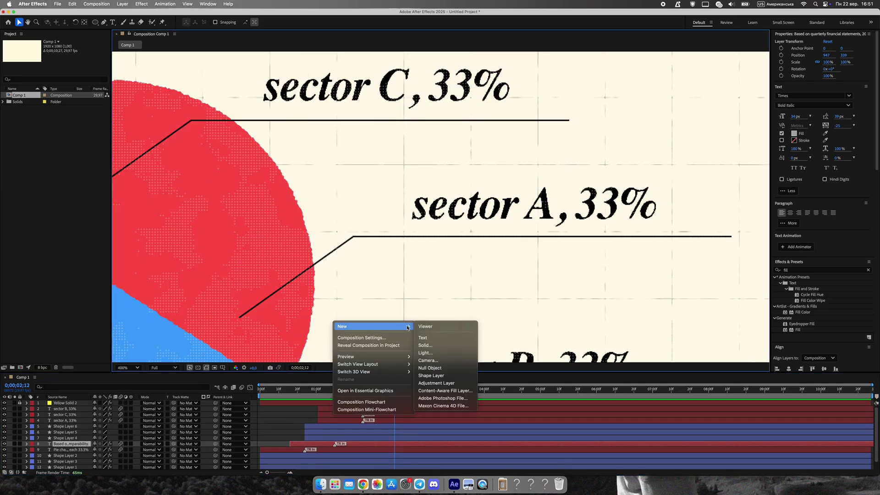
left_click(442, 383)
left_click_drag(70, 444, 77, 401)
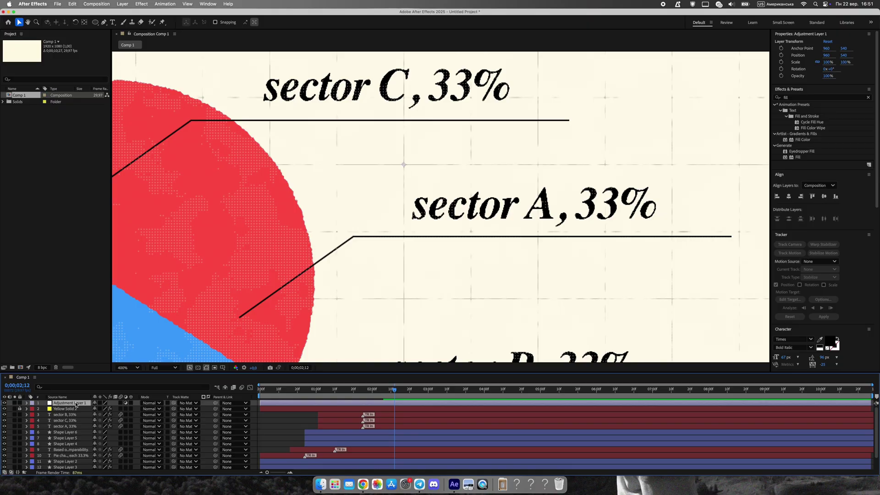
Apply the Noise effect to the adjustment layer with an Amount of Noise of 12%
left_click(844, 96)
key("BackSpace")
type("Noise")
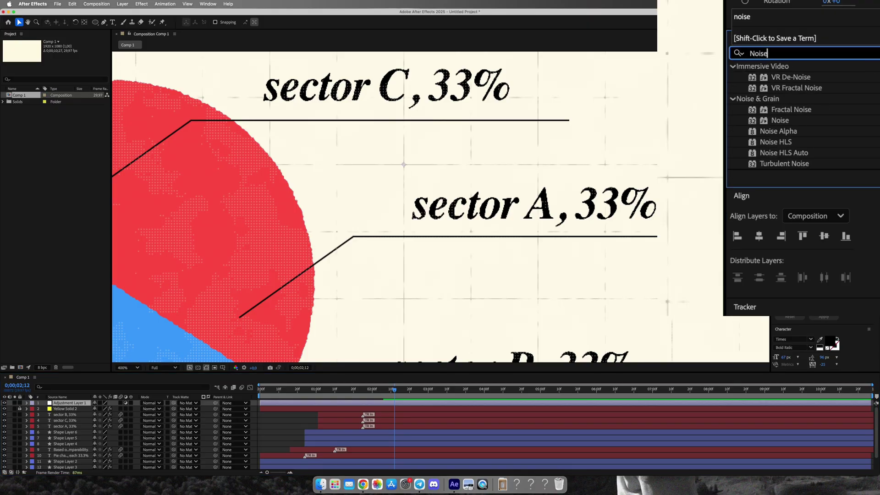
left_click_drag(785, 121, 69, 402)
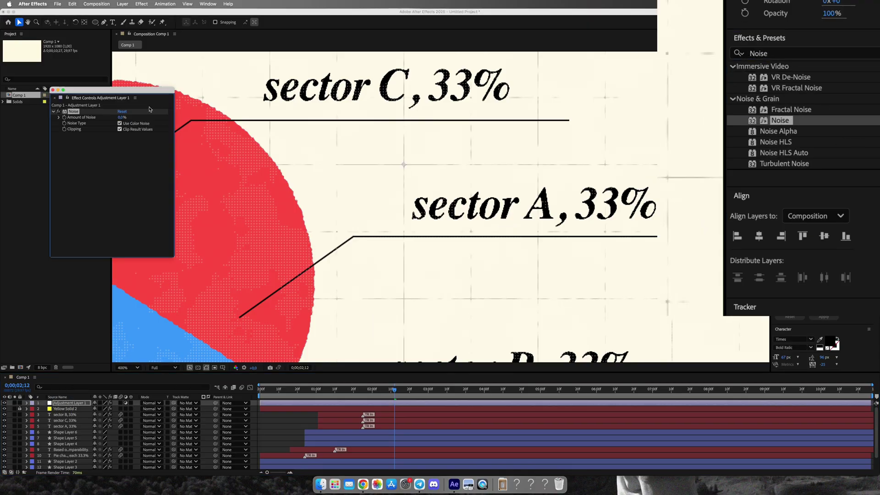
type("12")
key("Return")
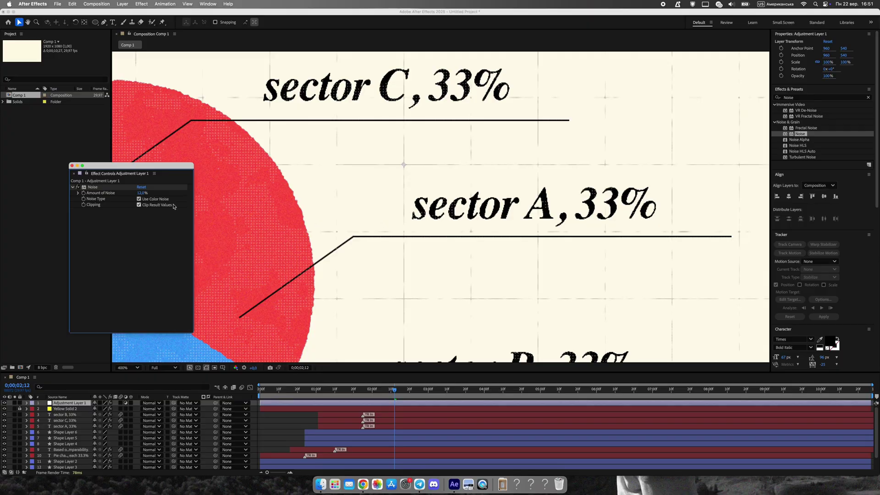
Raise the adjustment layer's Amount of Noise to 14% while checking the grain on the red slice
left_click_drag(263, 231, 464, 229)
scroll(367, 242, "up", 2)
left_click_drag(143, 193, 181, 201)
scroll(440, 250, "down", 5)
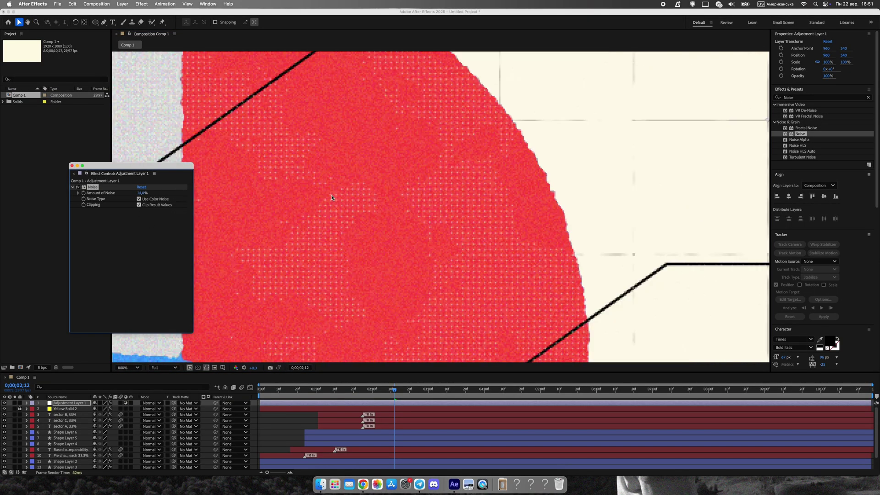
scroll(440, 251, "up", 5)
scroll(440, 250, "down", 6)
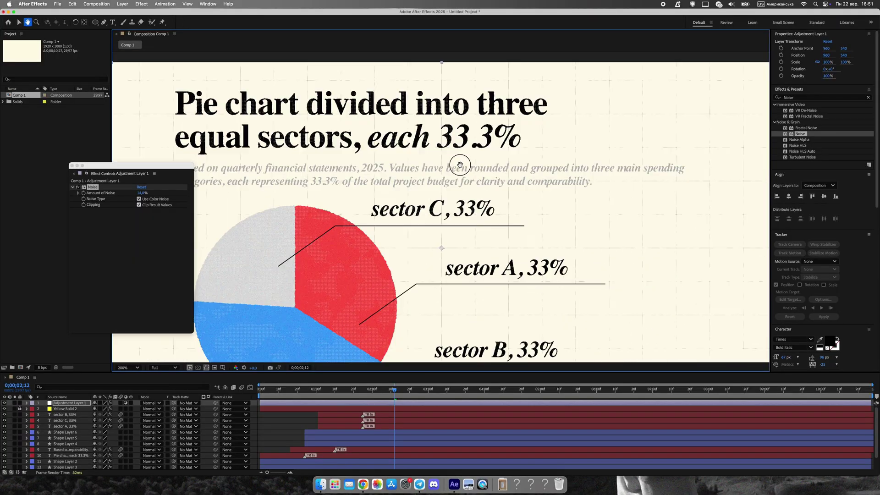
Add Posterize Time to the adjustment layer with a frame rate of 12 and close its effect controls
scroll(459, 179, "up", 3)
left_click(860, 54)
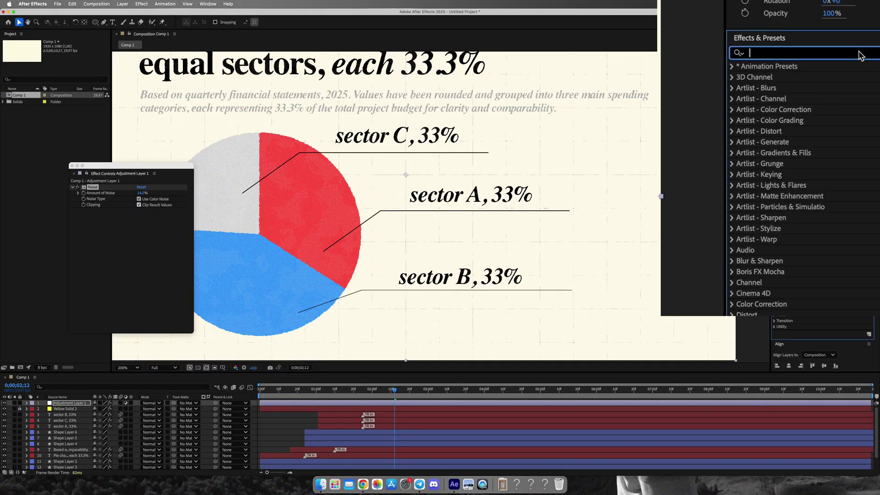
type("Posterize")
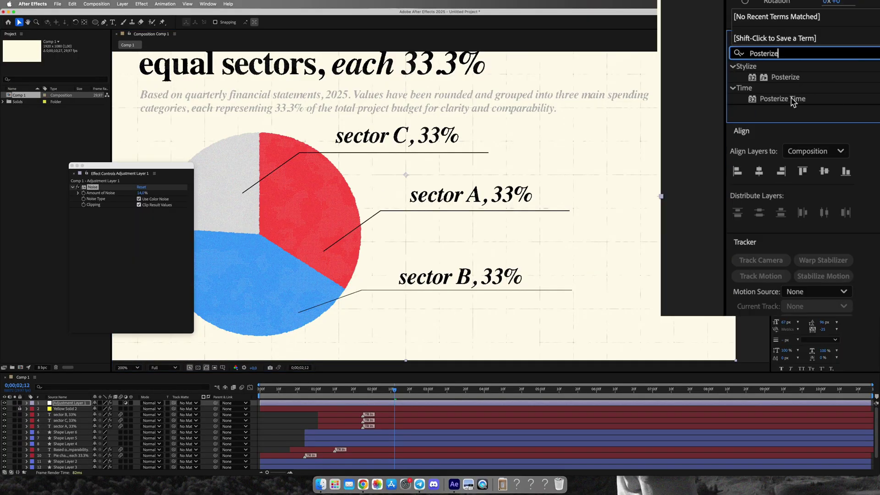
left_click_drag(794, 101, 142, 223)
left_click(154, 235)
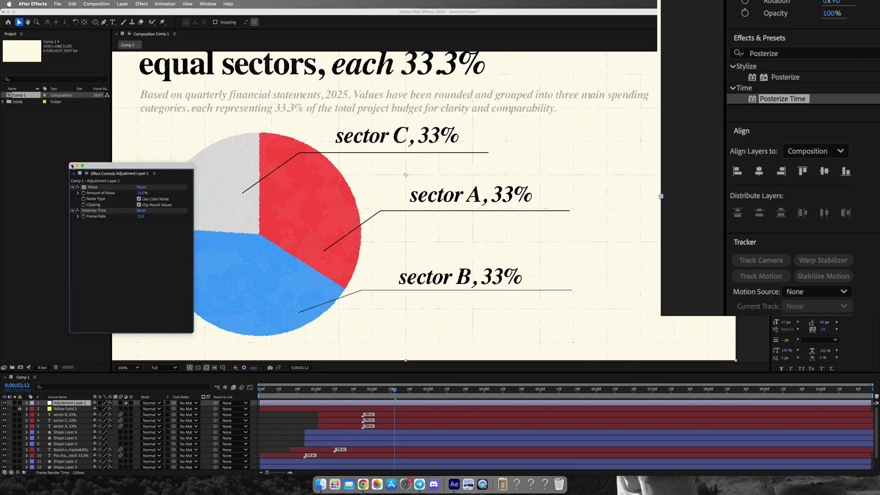
left_click(72, 164)
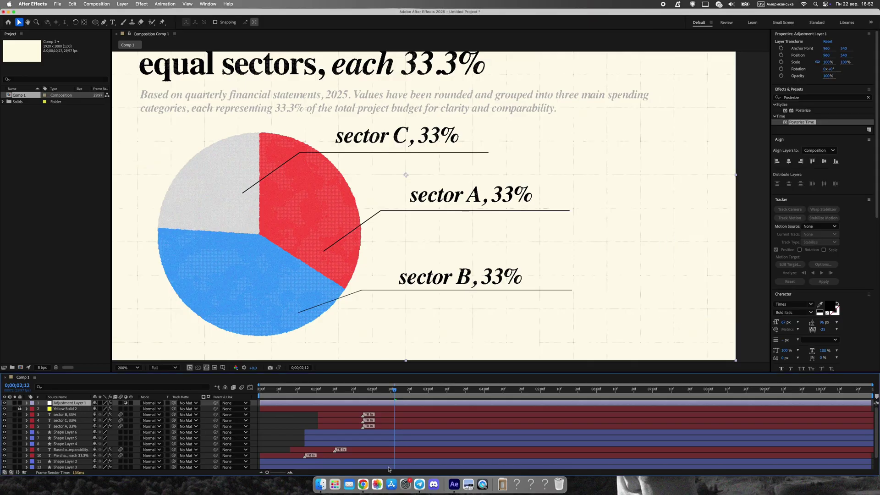
Preview the finished infographic animation from the first frame with the whole composition in view
key("Home")
scroll(415, 268, "down", 1)
left_click_drag(444, 247, 452, 266)
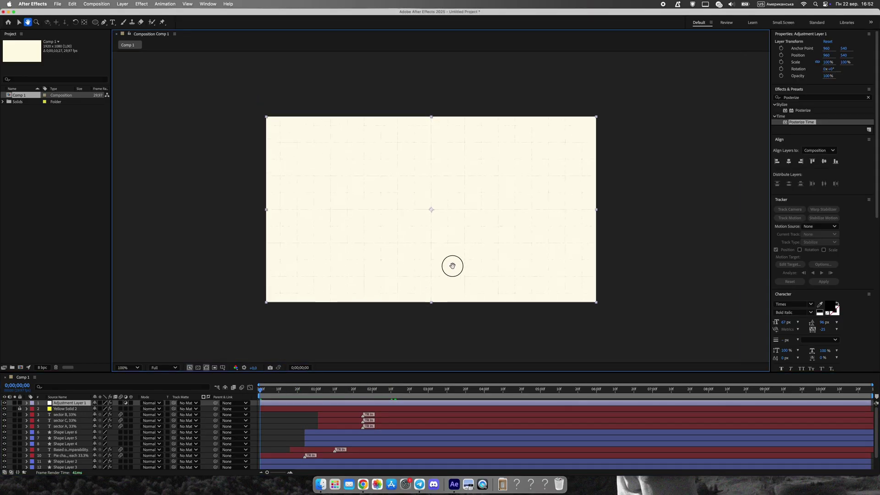
key("space")
key("space")
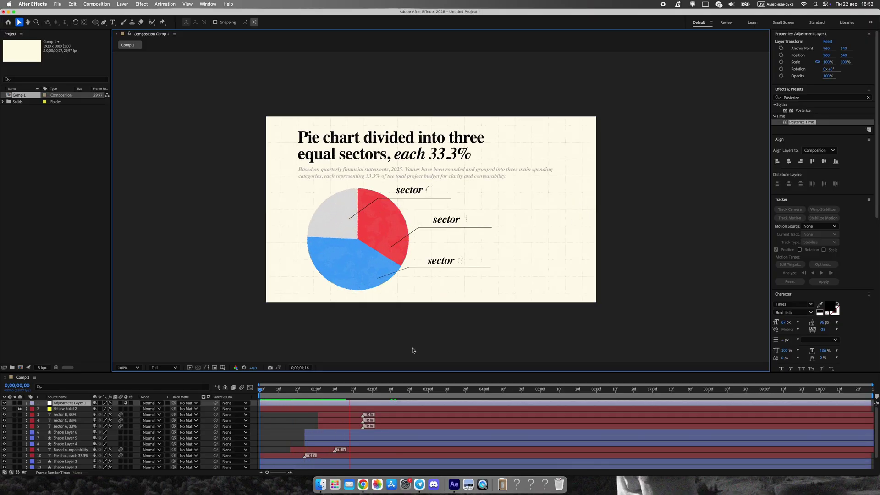
left_click(414, 400)
key("space")
key("space")
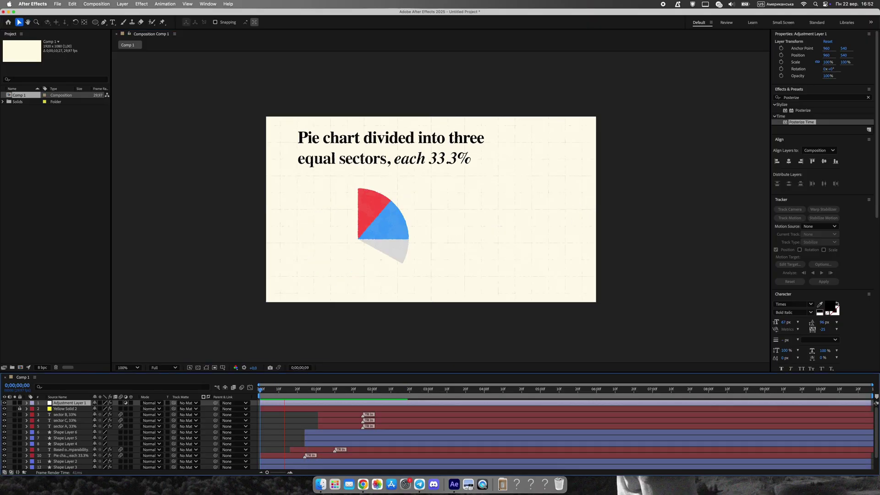